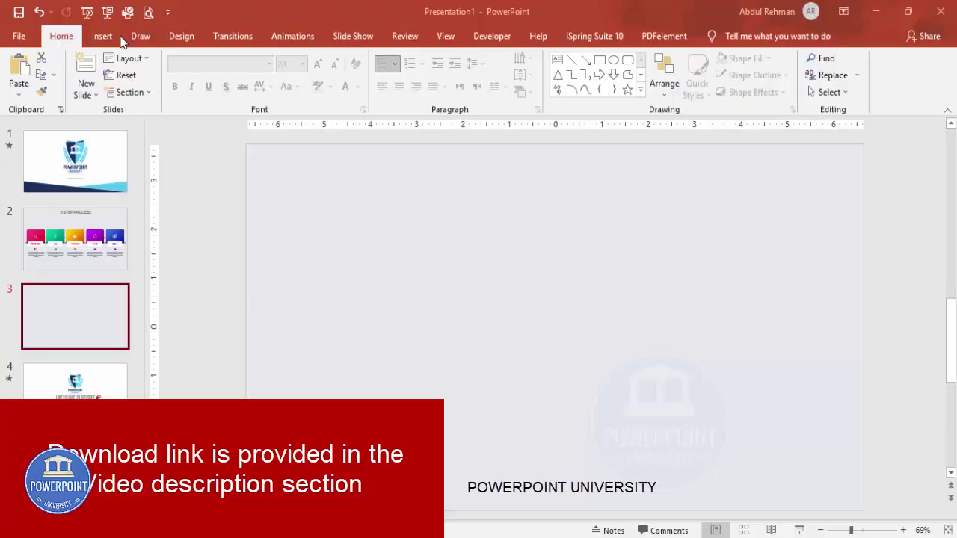
# - Draw a 1.98" by 2.15" rounded square on the slide's left with subtle corners and no outline
pyautogui.click(102, 36)
pyautogui.click(226, 87)
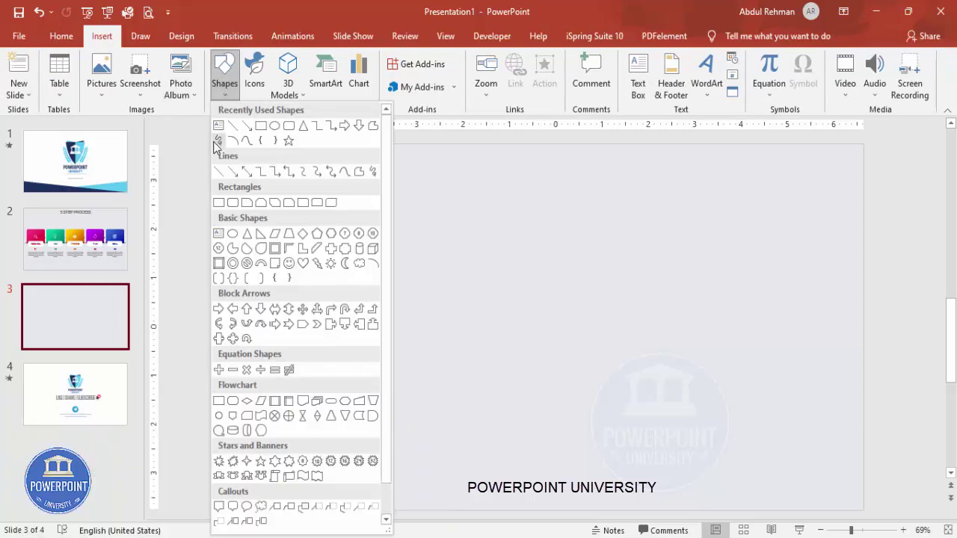
pyautogui.click(229, 205)
pyautogui.moveTo(283, 328); pyautogui.dragTo(382, 423)
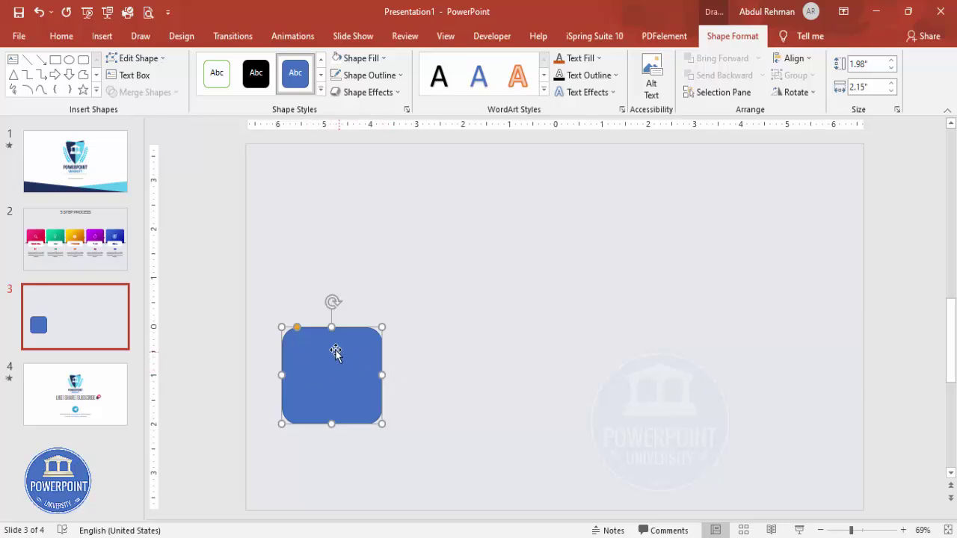
pyautogui.moveTo(298, 330); pyautogui.dragTo(294, 333)
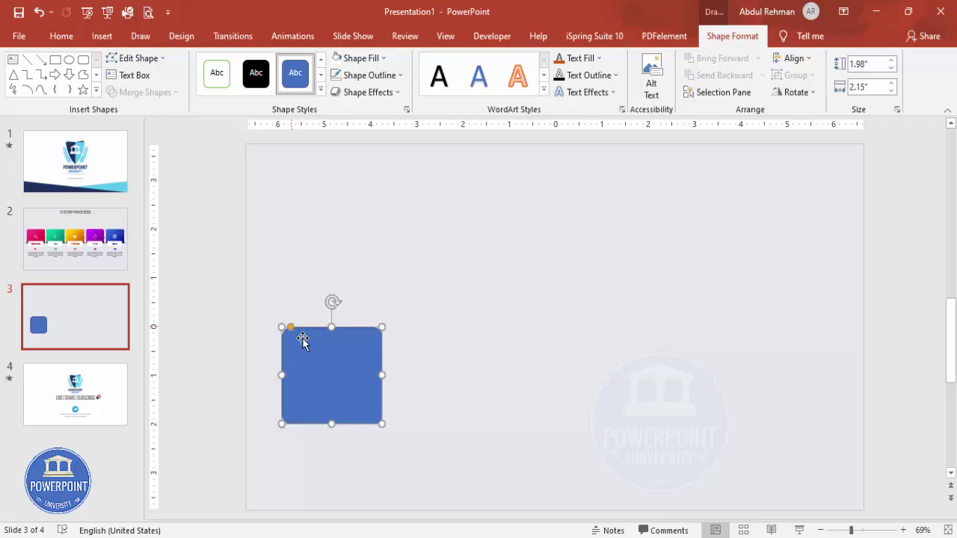
pyautogui.moveTo(327, 363); pyautogui.dragTo(329, 323)
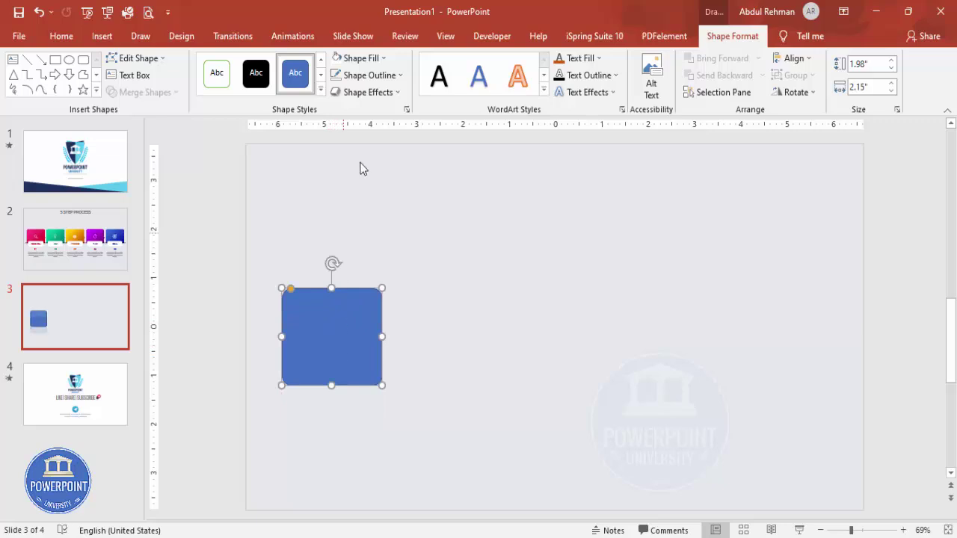
pyautogui.click(389, 75)
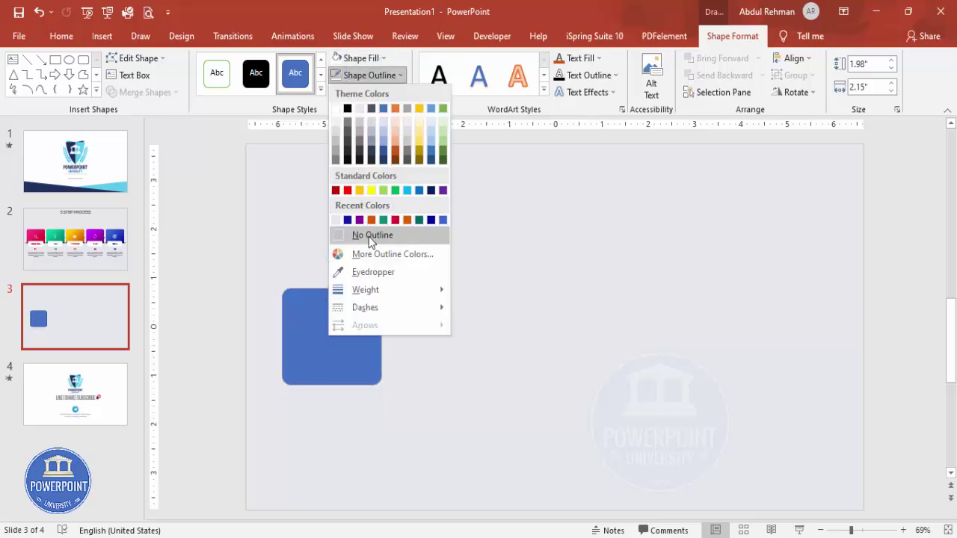
pyautogui.click(365, 235)
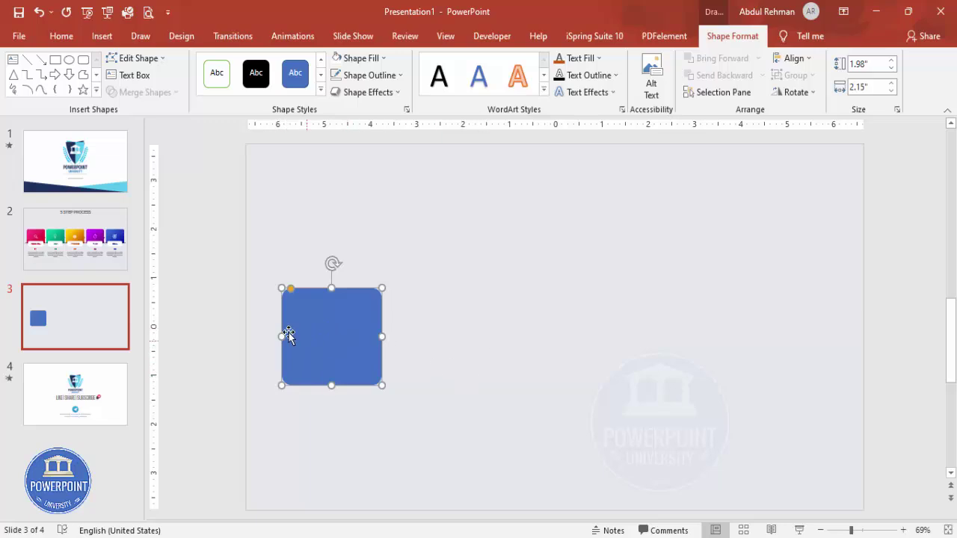
# - Give the square a gradient fill with magenta as the first stop
pyautogui.rightClick(320, 323)
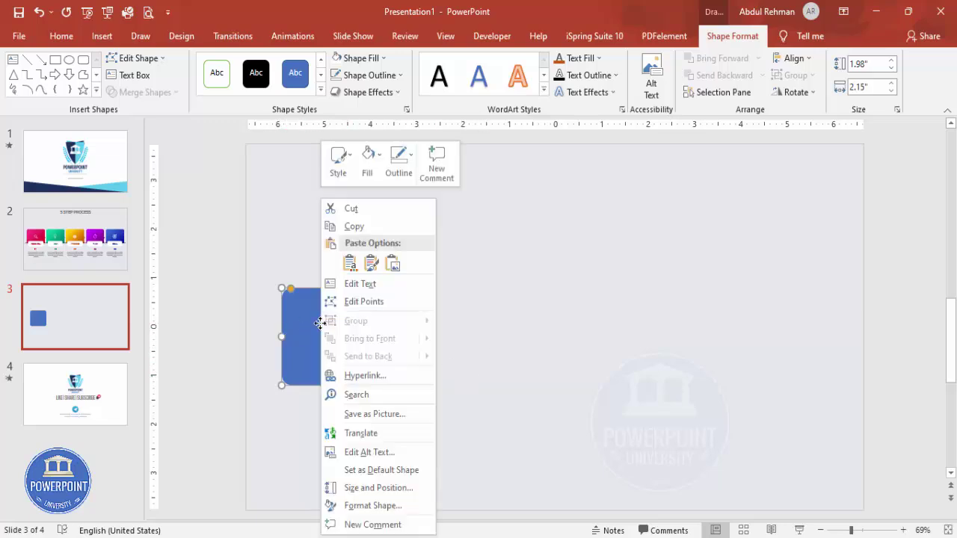
pyautogui.click(377, 505)
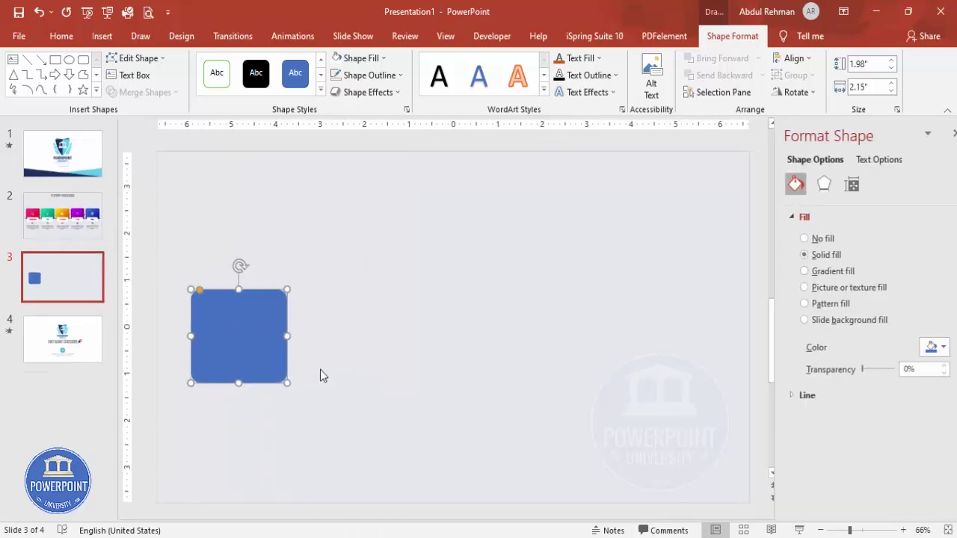
pyautogui.click(815, 274)
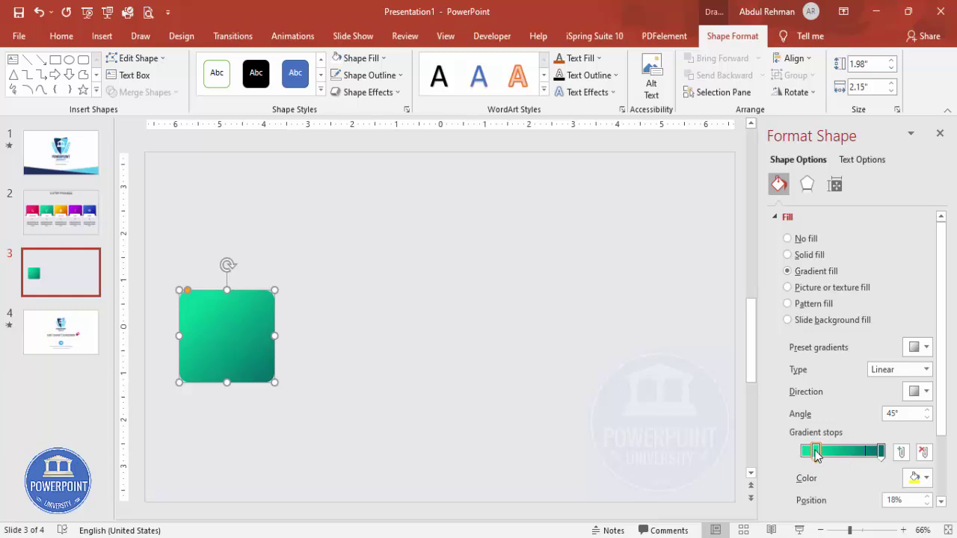
pyautogui.click(915, 477)
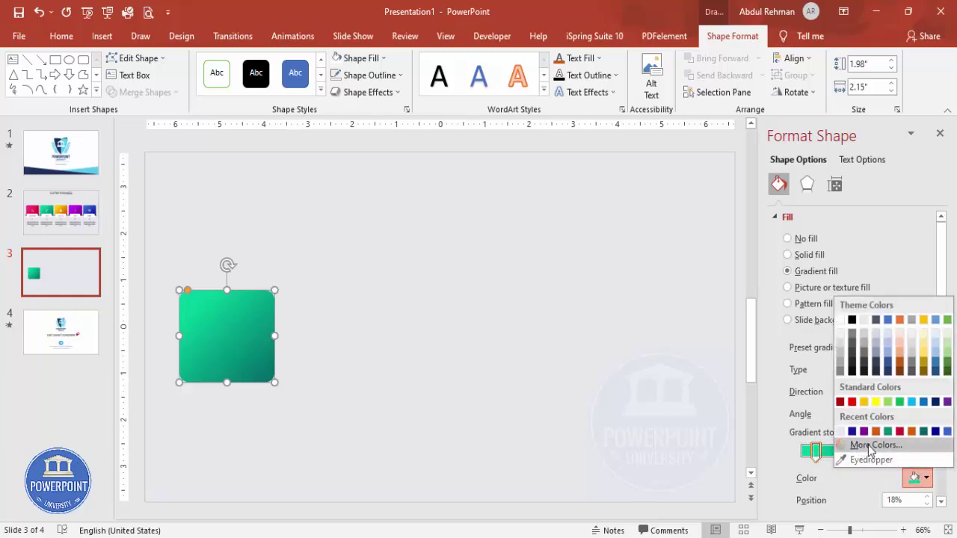
pyautogui.click(870, 447)
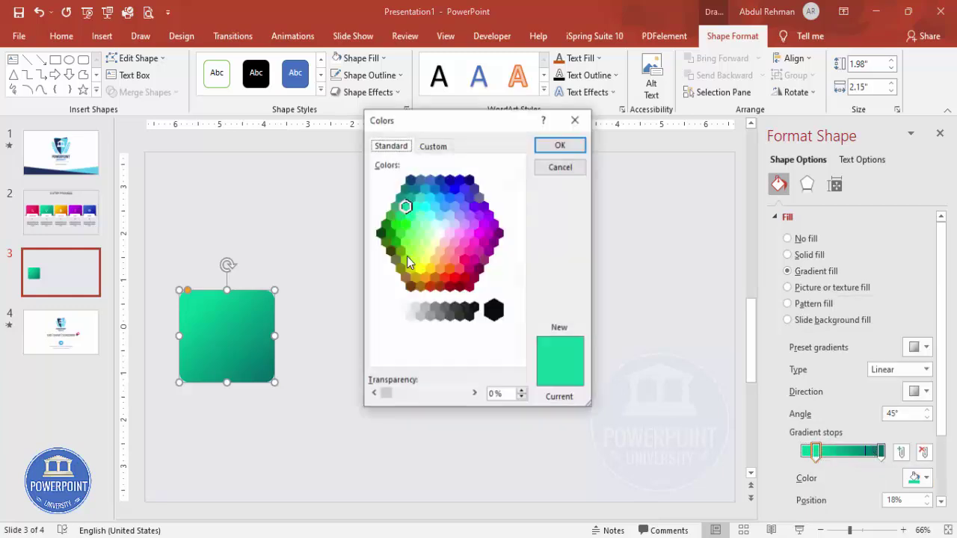
pyautogui.click(479, 233)
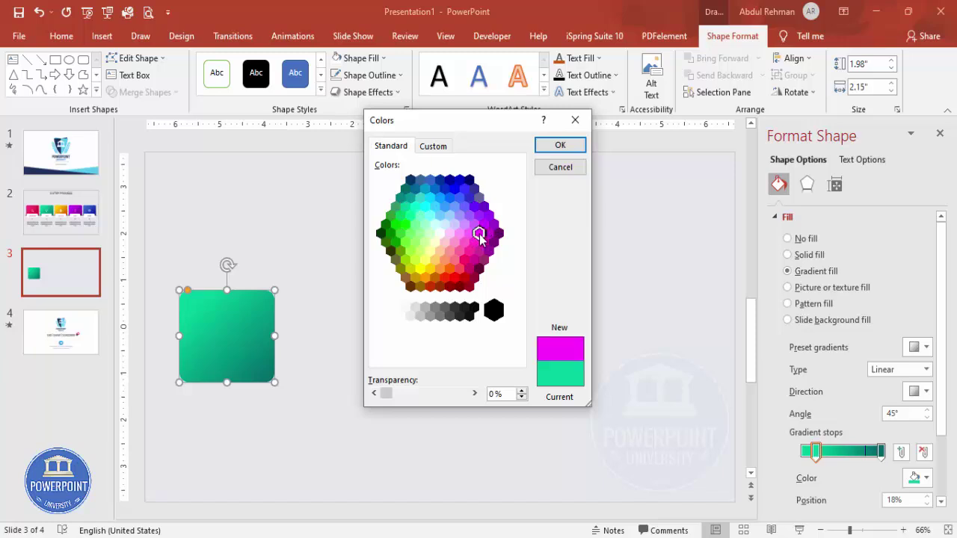
pyautogui.click(560, 146)
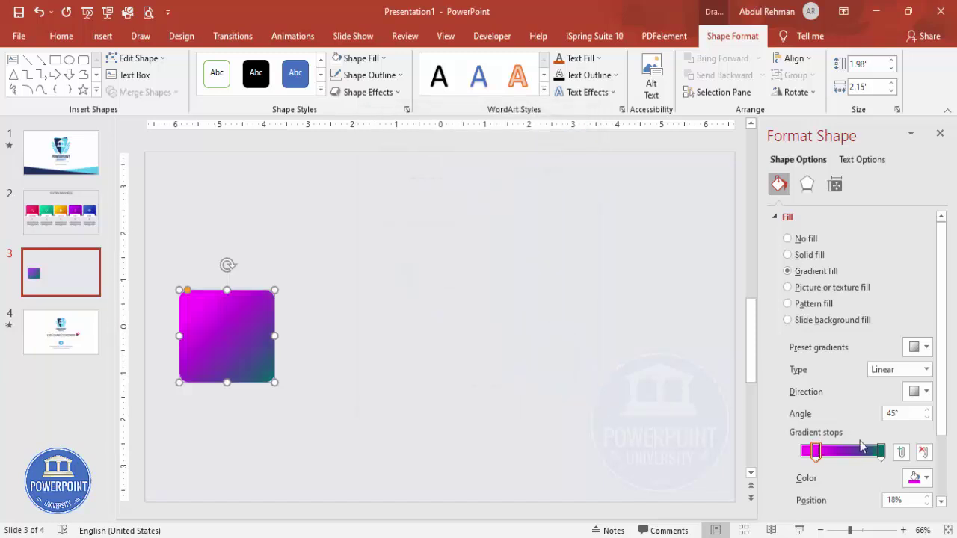
# - Set the gradient's end stop to dark purple
pyautogui.click(881, 450)
pyautogui.click(917, 478)
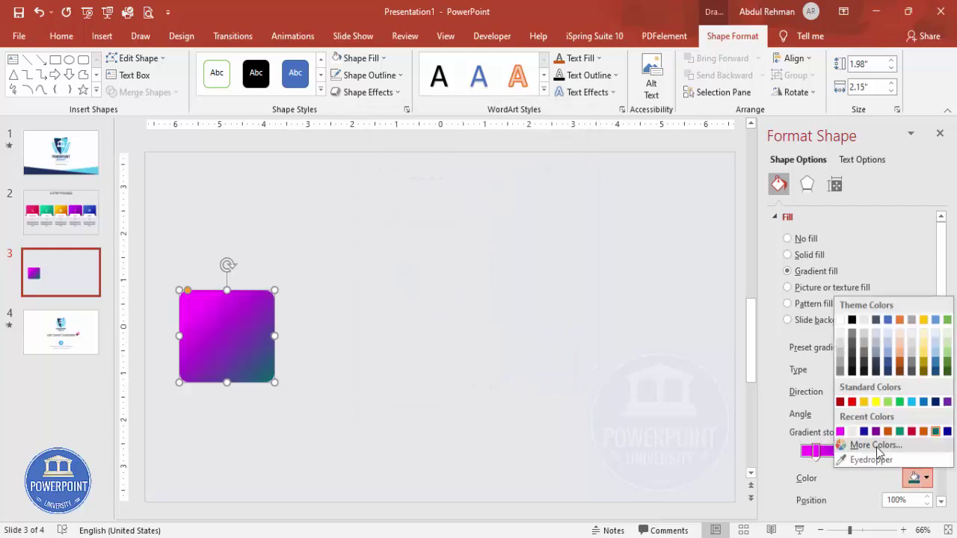
pyautogui.click(819, 443)
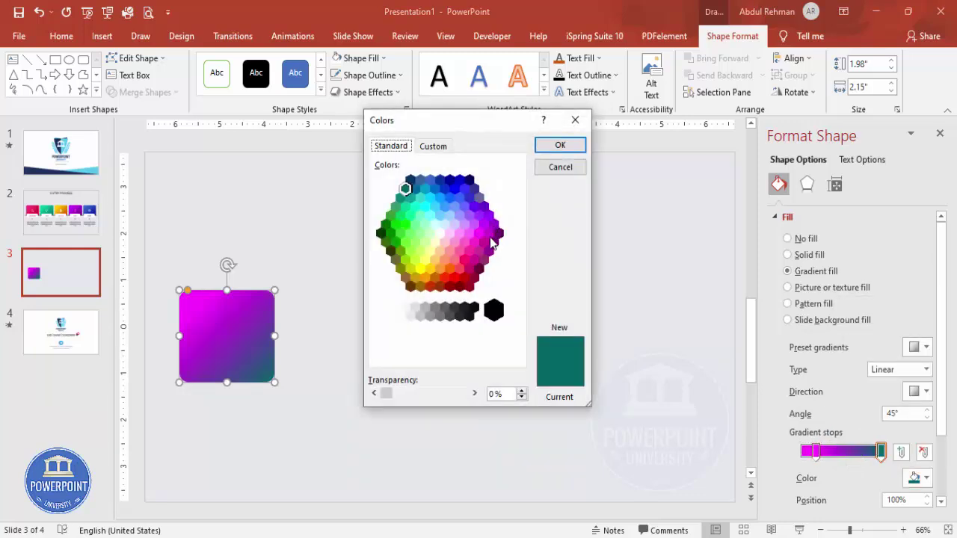
pyautogui.click(498, 233)
pyautogui.click(560, 146)
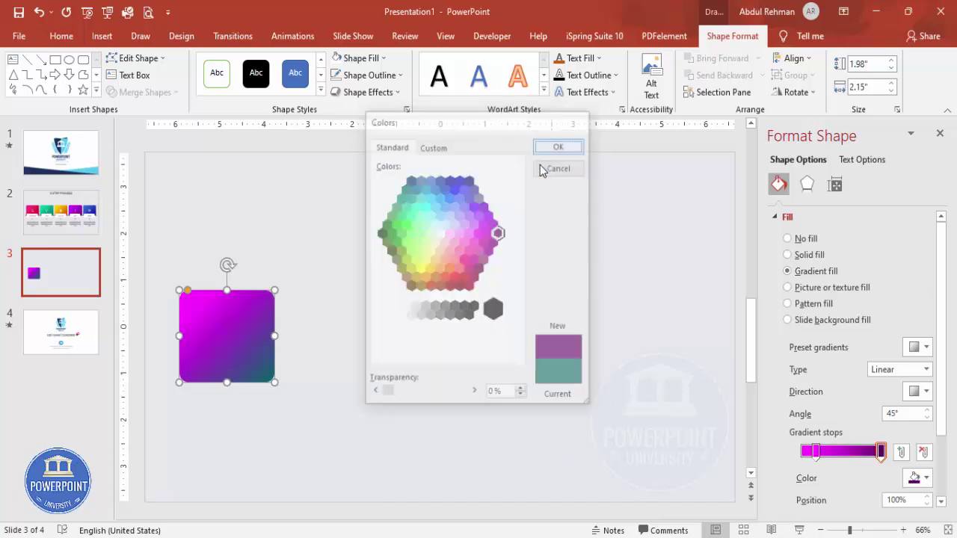
pyautogui.click(381, 304)
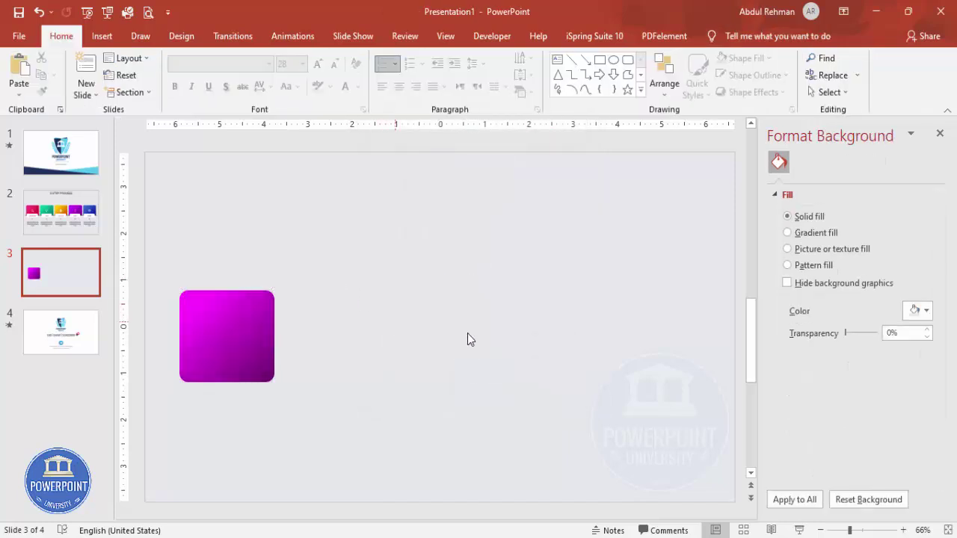
# - Draw a white, outline-free 0.51" by 1.68" bar across the square's bottom edge
pyautogui.click(100, 36)
pyautogui.click(223, 90)
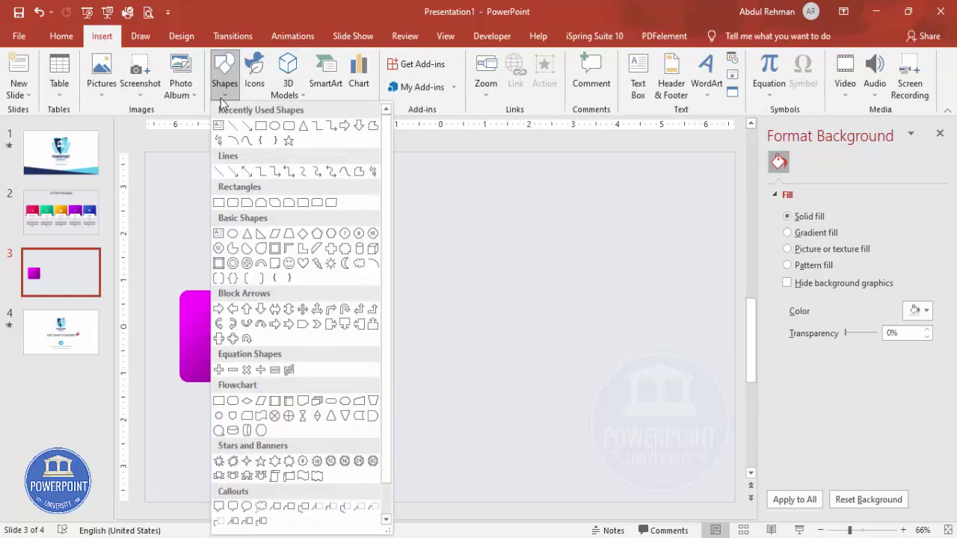
pyautogui.click(231, 204)
pyautogui.moveTo(191, 371); pyautogui.dragTo(237, 382)
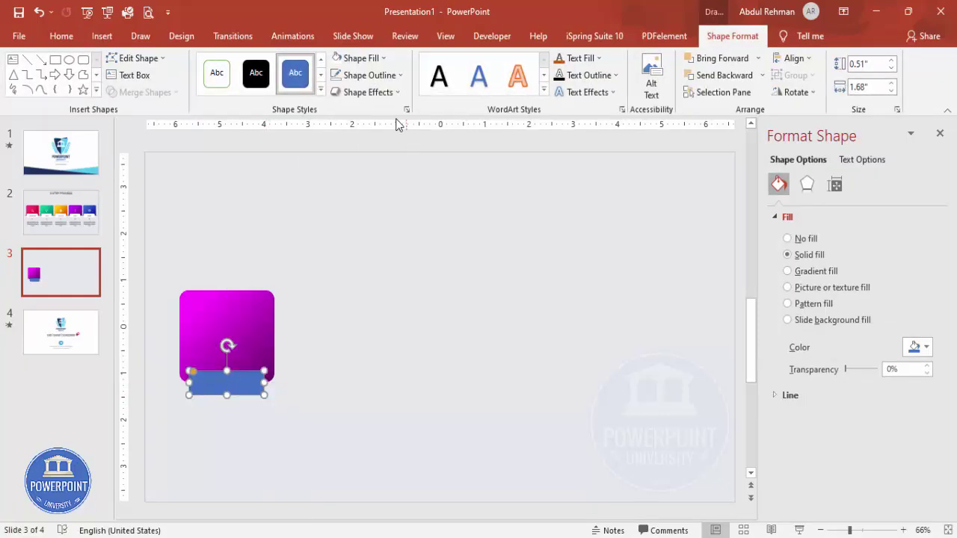
pyautogui.click(370, 75)
pyautogui.click(378, 235)
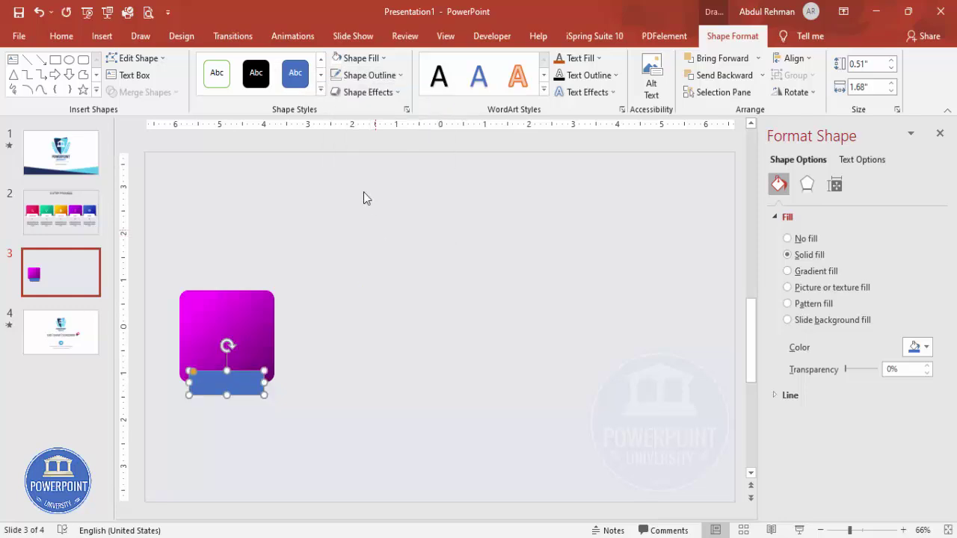
pyautogui.click(358, 57)
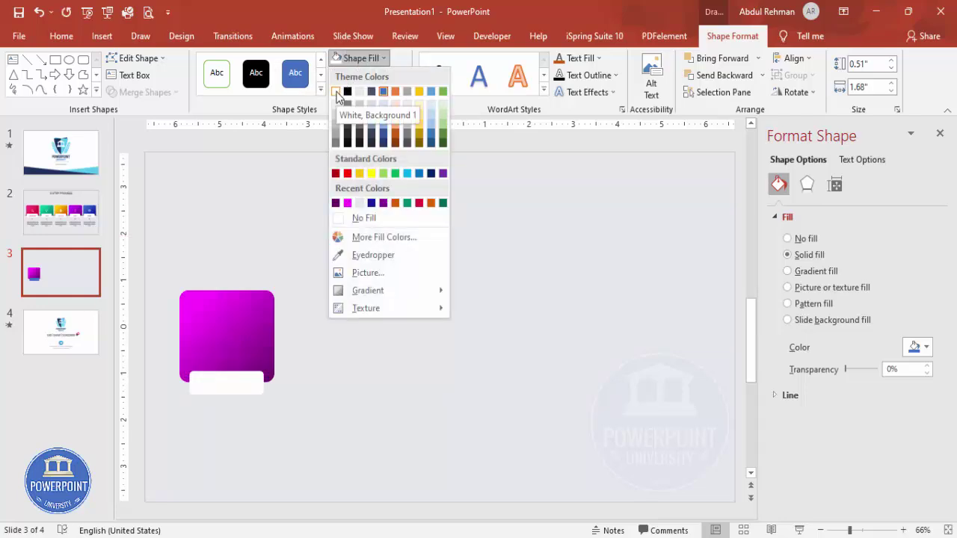
pyautogui.click(336, 92)
pyautogui.click(359, 286)
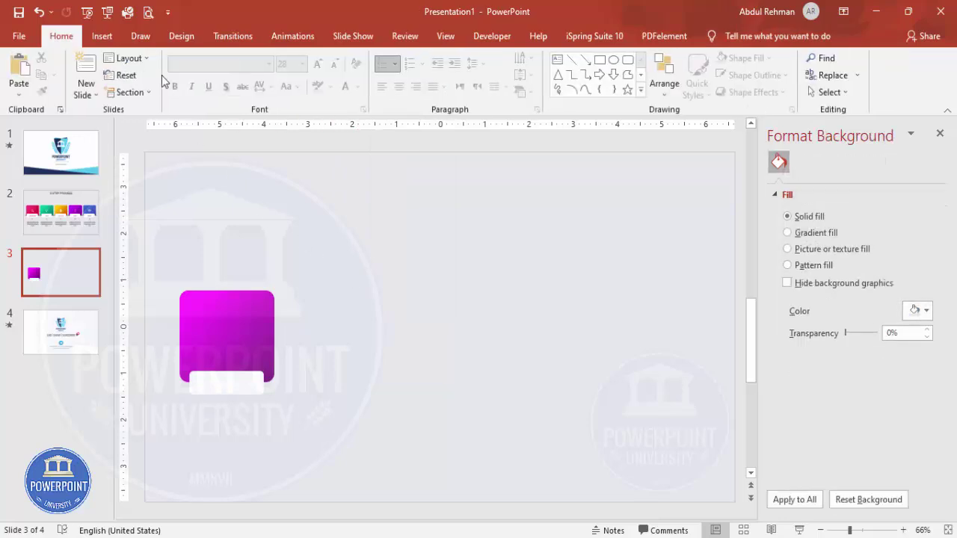
pyautogui.click(102, 36)
pyautogui.click(223, 82)
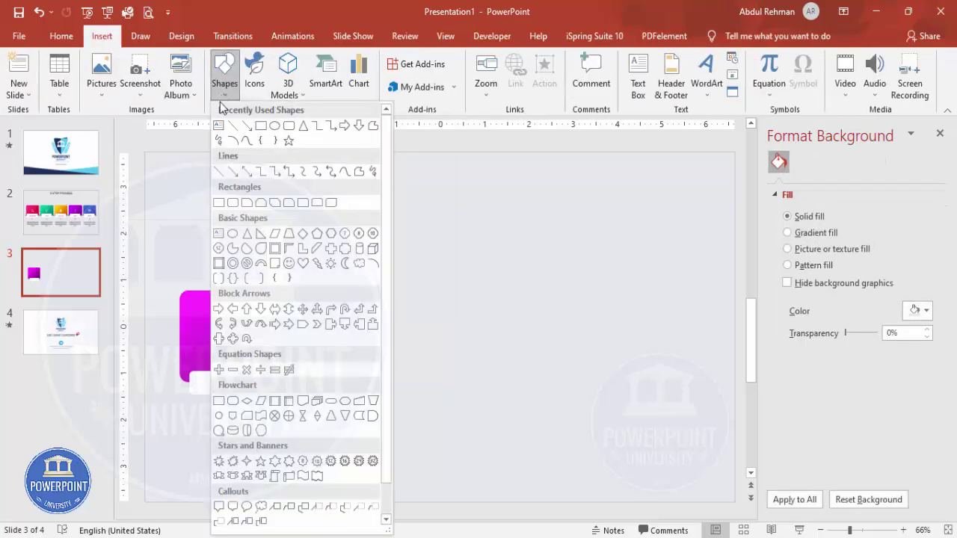
# - Draw a small outline-free dark purple isosceles triangle beside the square
pyautogui.click(247, 233)
pyautogui.moveTo(280, 339)
pyautogui.mouseDown()
pyautogui.moveTo(300, 358)
pyautogui.moveTo(291, 344)
pyautogui.mouseUp()
pyautogui.click(370, 75)
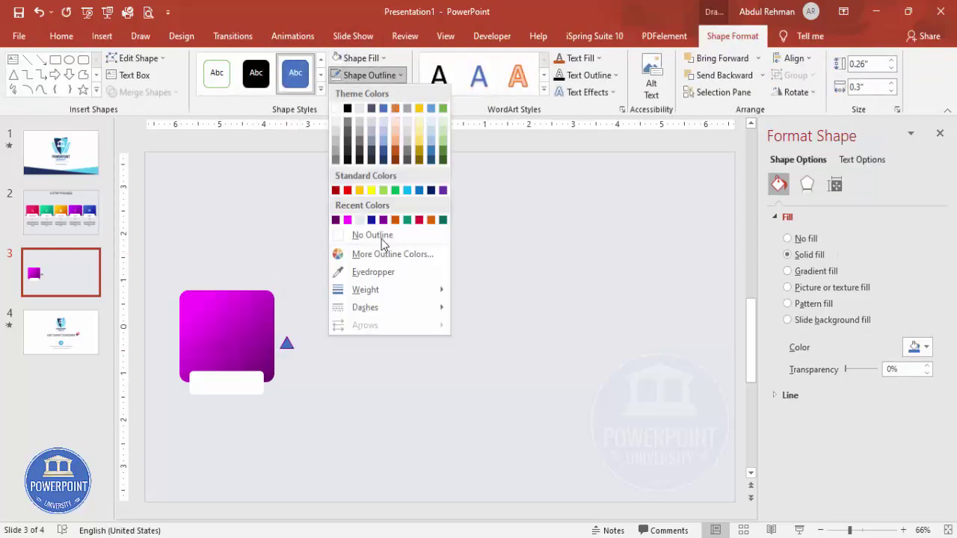
pyautogui.click(373, 235)
pyautogui.click(358, 57)
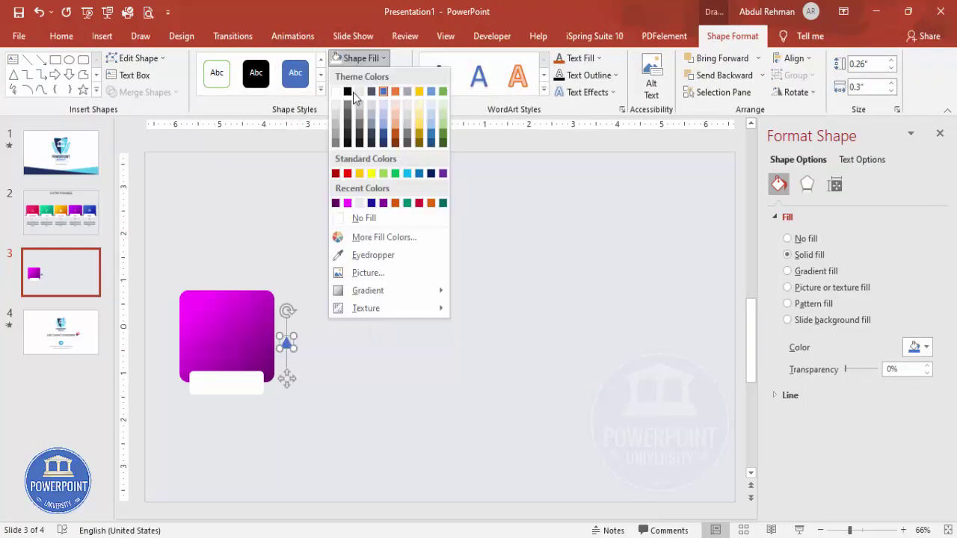
pyautogui.click(335, 203)
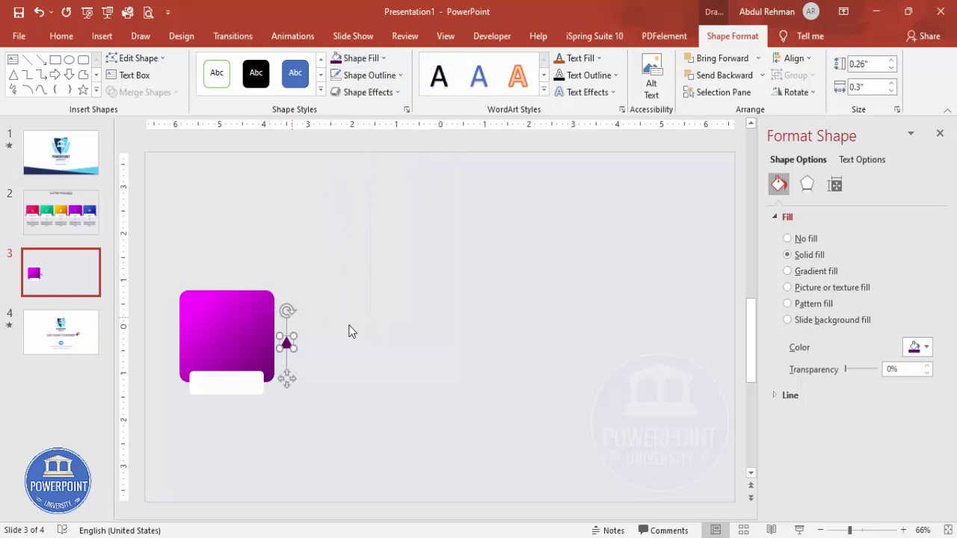
# - Rotate the triangle 90° right and place it against the square's right edge
pyautogui.click(795, 92)
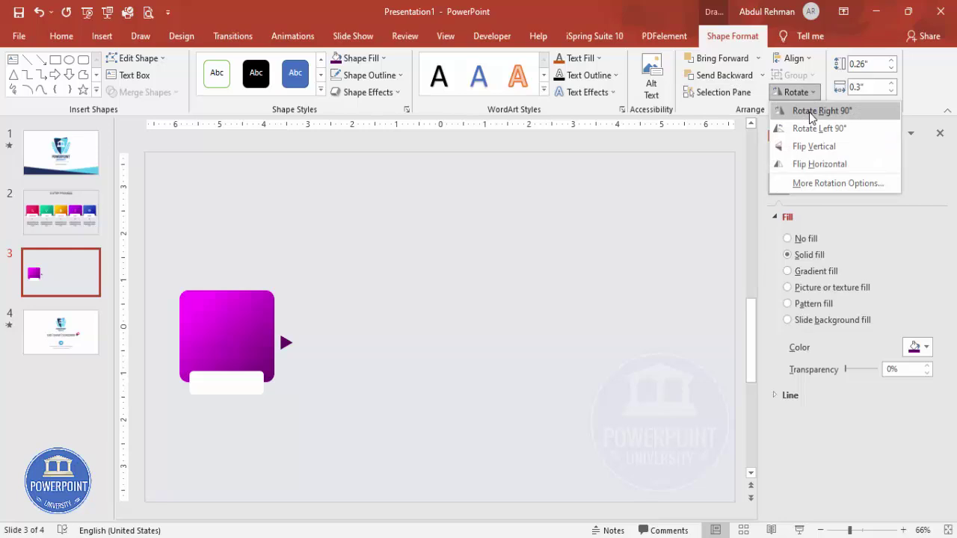
pyautogui.click(813, 110)
pyautogui.click(865, 531)
pyautogui.moveTo(439, 326)
pyautogui.mouseDown()
pyautogui.moveTo(412, 314)
pyautogui.moveTo(422, 321)
pyautogui.mouseUp()
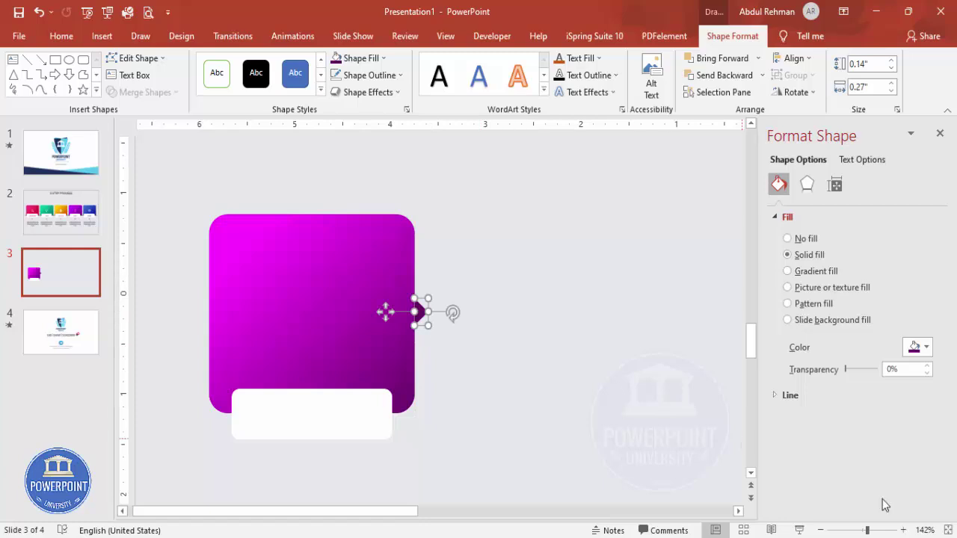
# - Narrow the triangle to 0.14" by 0.27" and add a TITLE text box below the square
pyautogui.click(945, 530)
pyautogui.click(425, 379)
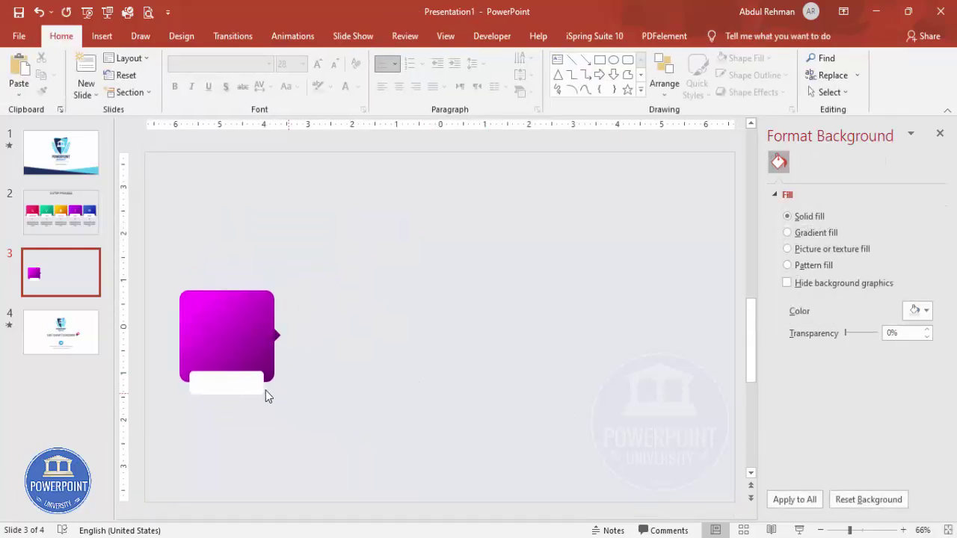
pyautogui.click(102, 36)
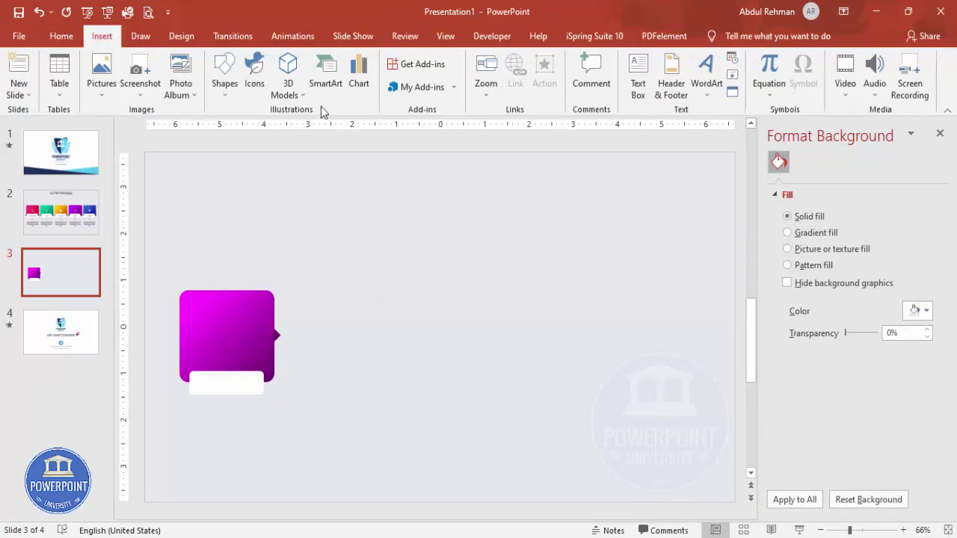
pyautogui.click(638, 83)
pyautogui.moveTo(203, 381); pyautogui.dragTo(264, 401)
pyautogui.write('TITLE')
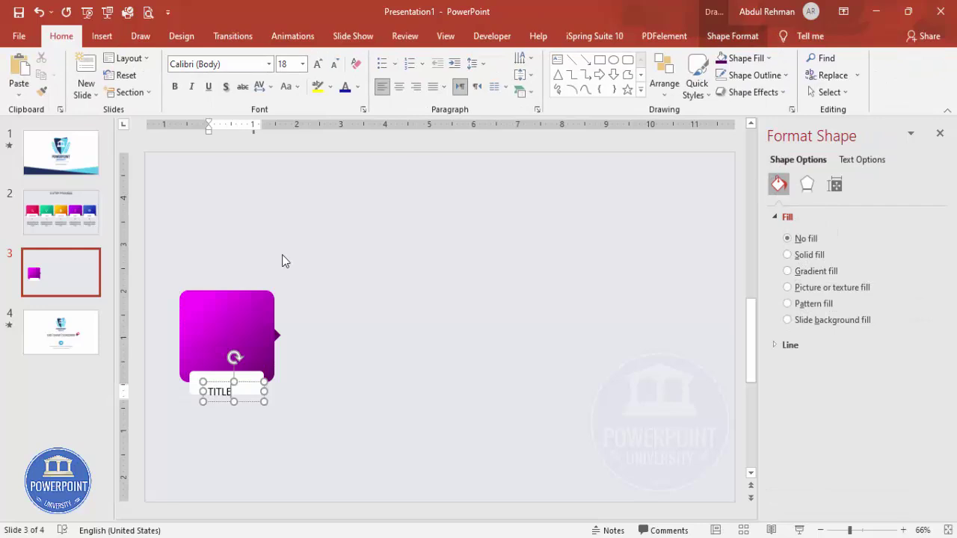
pyautogui.click(247, 382)
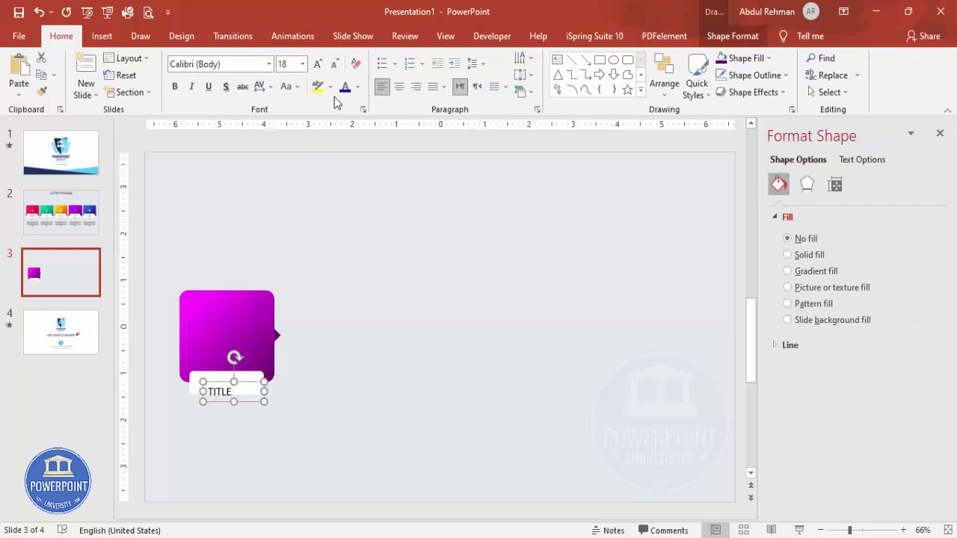
# - Center TITLE in purple Roboto and move it onto the white tab
pyautogui.click(398, 86)
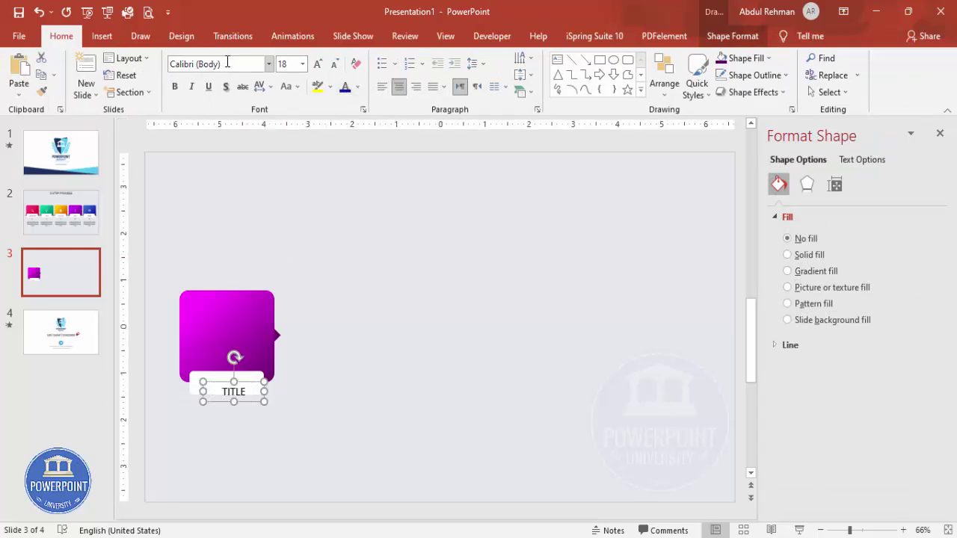
pyautogui.click(227, 63)
pyautogui.write('Roboto')
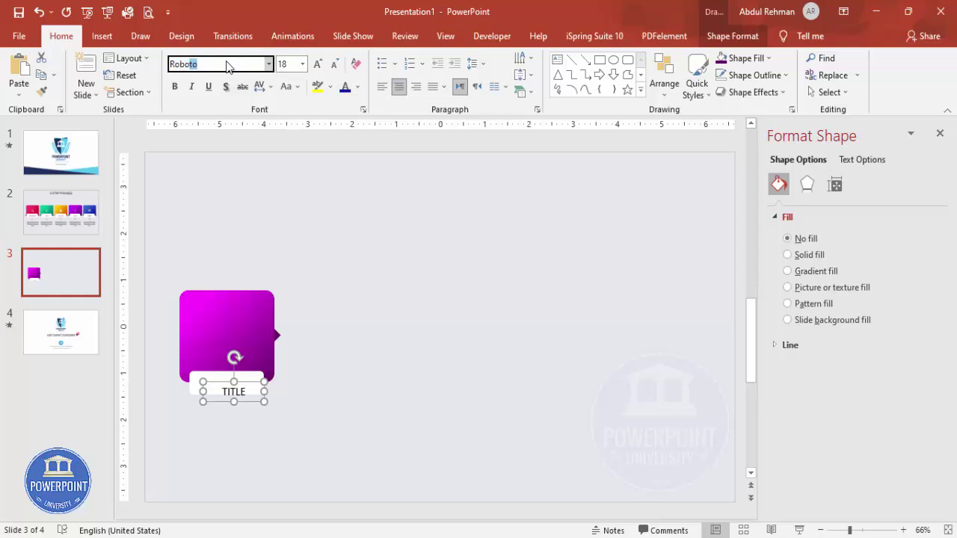
pyautogui.press('Return')
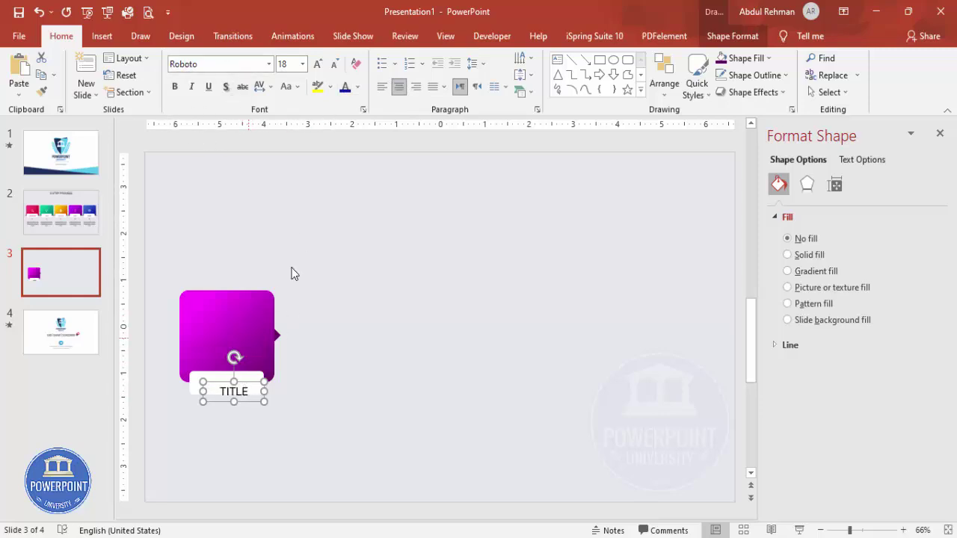
pyautogui.click(357, 87)
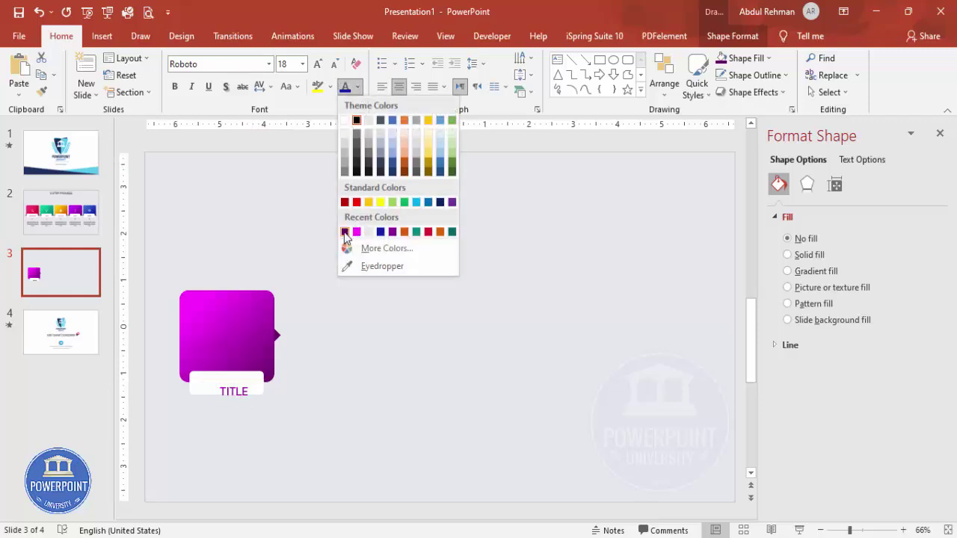
pyautogui.click(345, 231)
pyautogui.moveTo(249, 386); pyautogui.dragTo(241, 376)
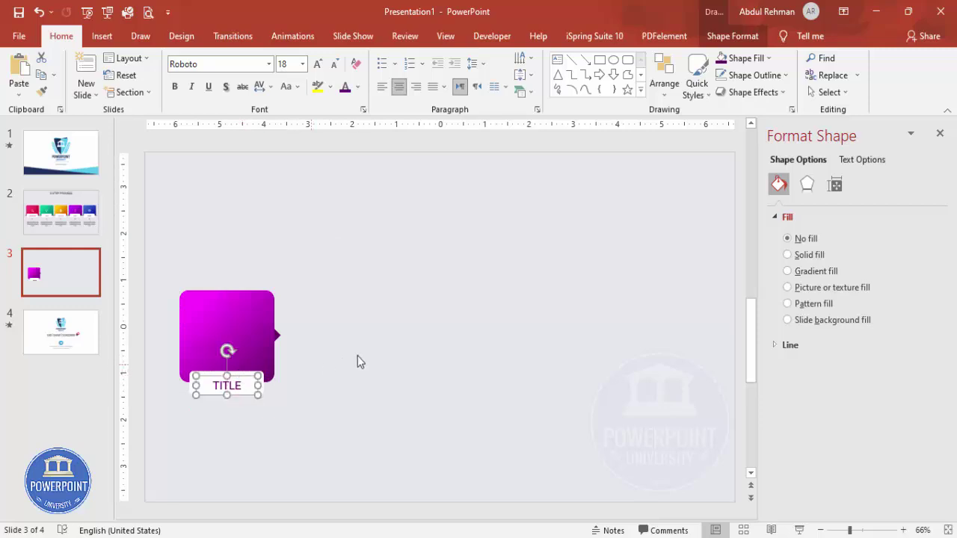
pyautogui.click(357, 361)
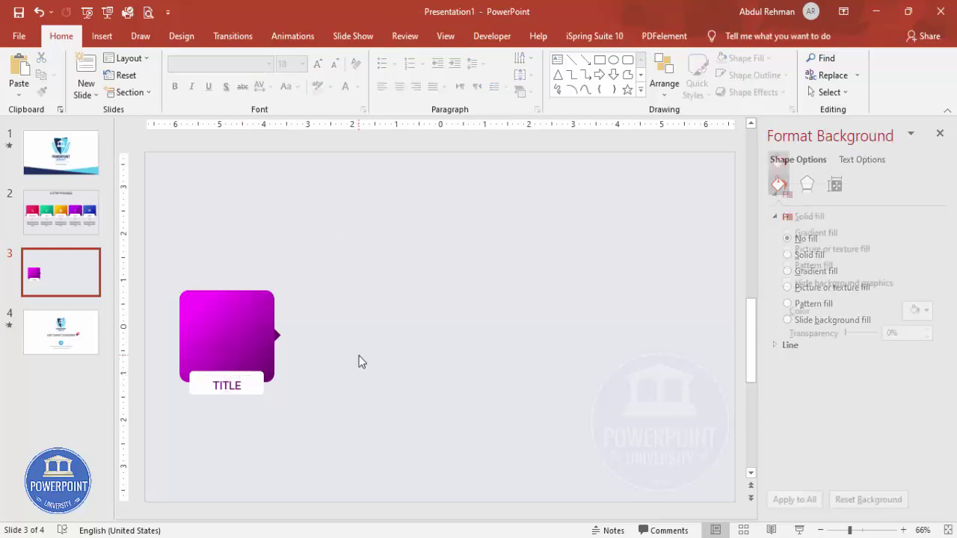
# - Draw a wide outline-free Ice Blue rectangle across the lower slide
pyautogui.click(100, 37)
pyautogui.click(224, 83)
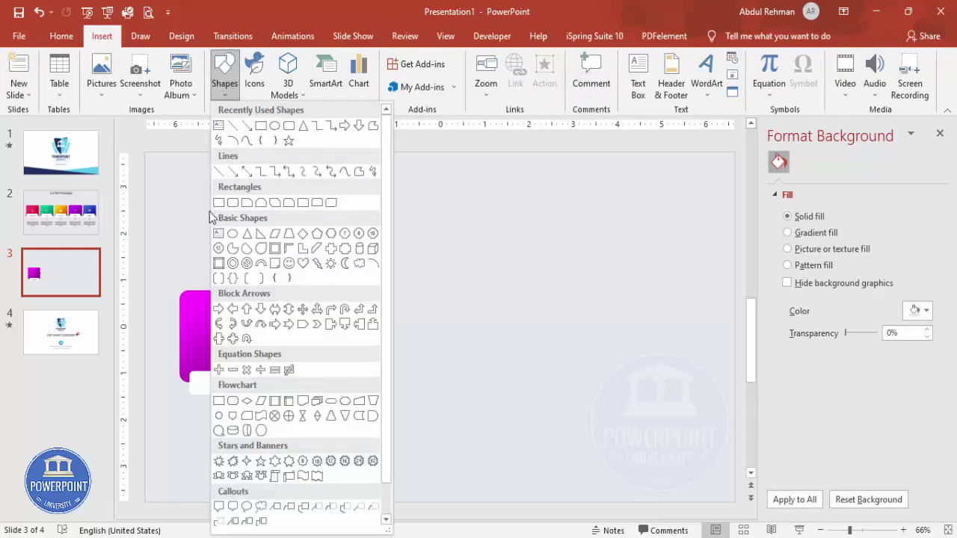
pyautogui.click(217, 203)
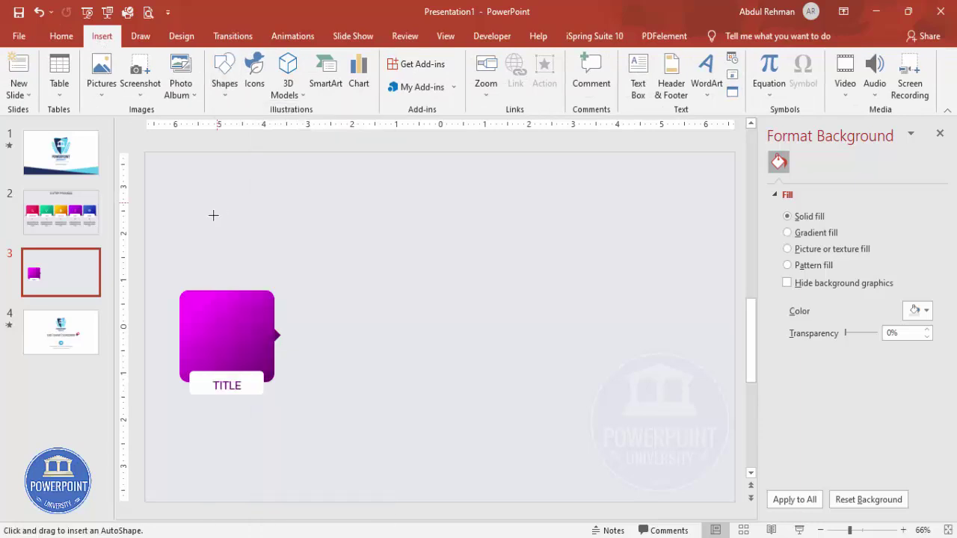
pyautogui.moveTo(184, 376); pyautogui.dragTo(735, 500)
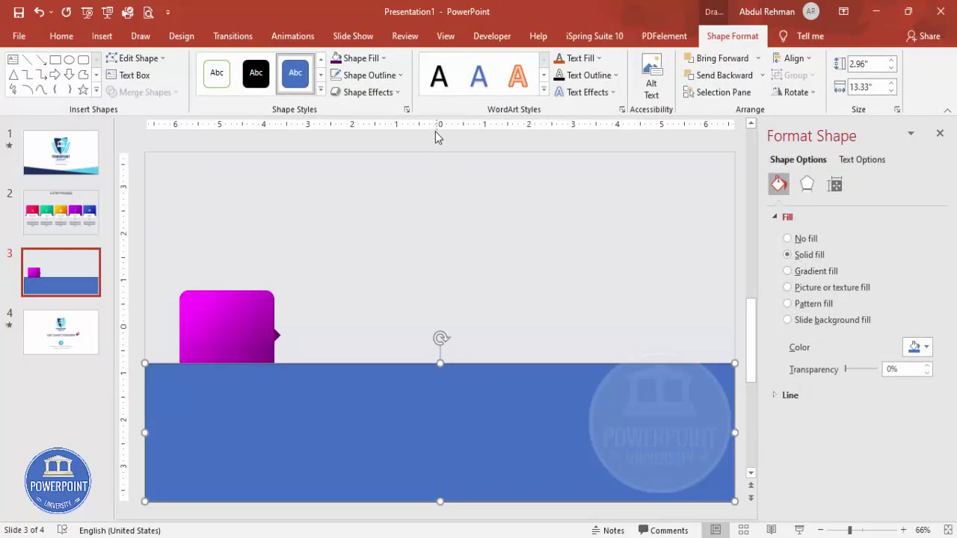
pyautogui.click(369, 75)
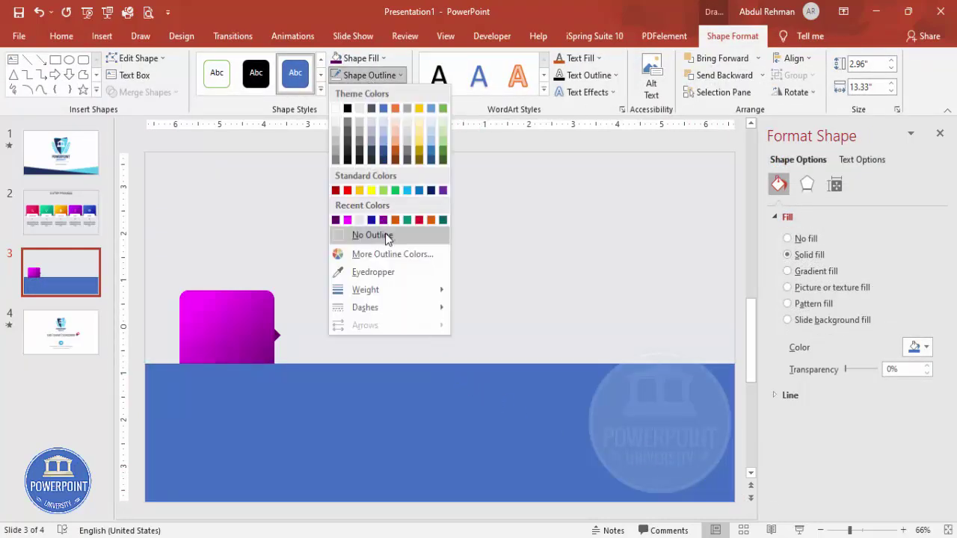
pyautogui.click(373, 233)
pyautogui.click(361, 58)
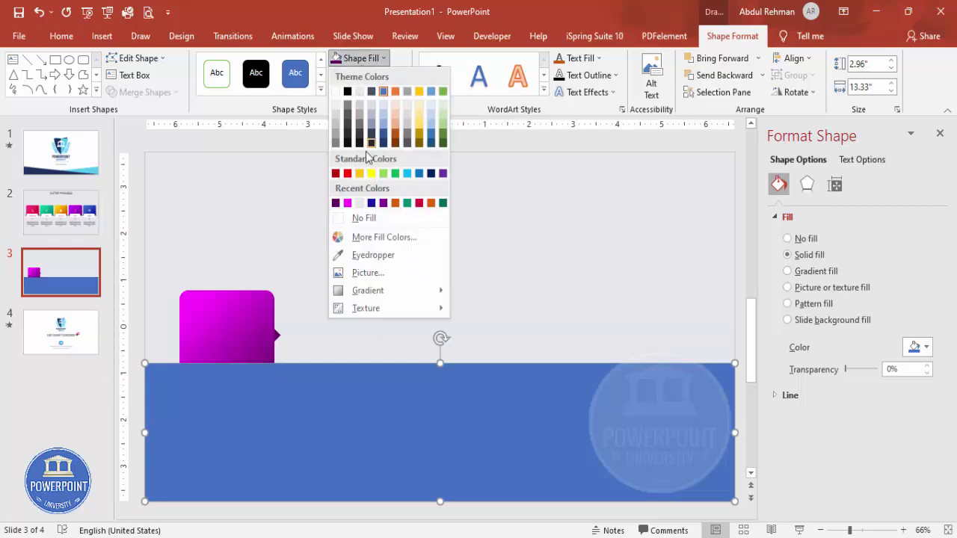
pyautogui.click(361, 203)
pyautogui.moveTo(384, 483); pyautogui.dragTo(405, 366)
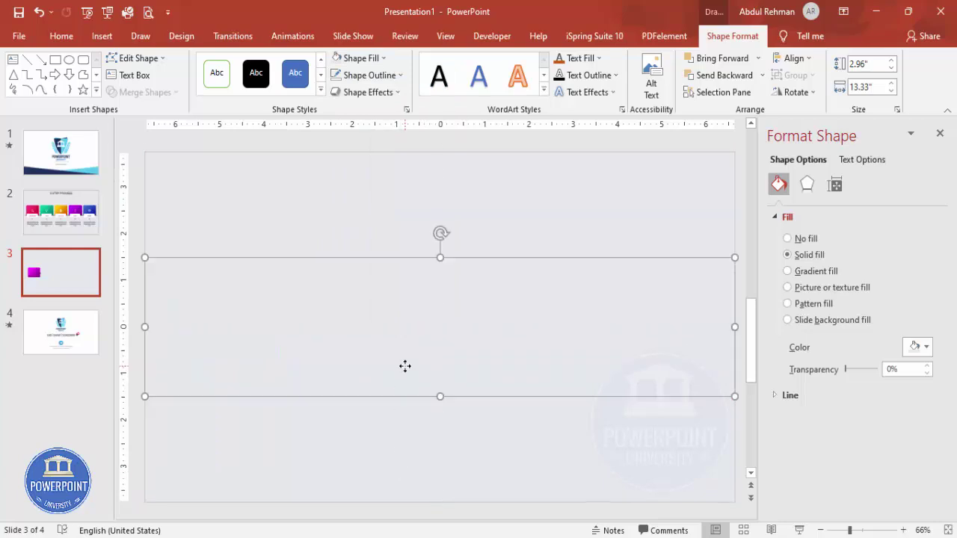
pyautogui.hotkey('ctrl', 'z')
pyautogui.click(328, 306)
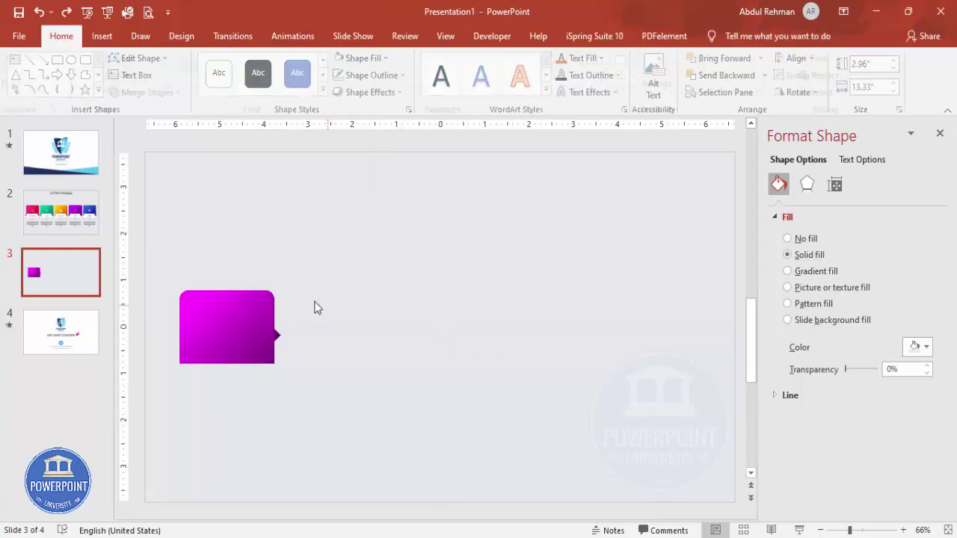
# - Draw a full-width 2.45" by 13.33" outline-free rectangle across the slide below the square
pyautogui.click(99, 35)
pyautogui.click(223, 85)
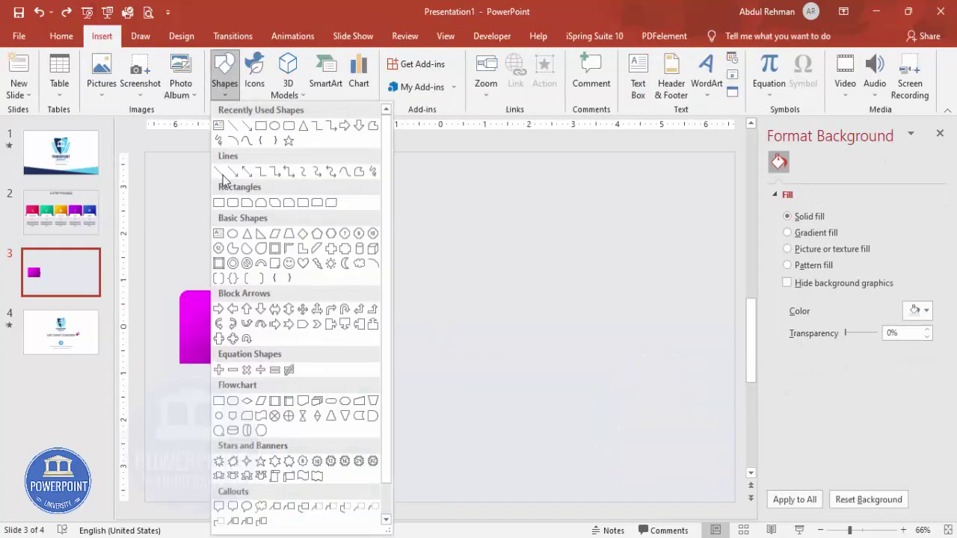
pyautogui.click(221, 206)
pyautogui.moveTo(147, 336); pyautogui.dragTo(735, 450)
pyautogui.click(386, 75)
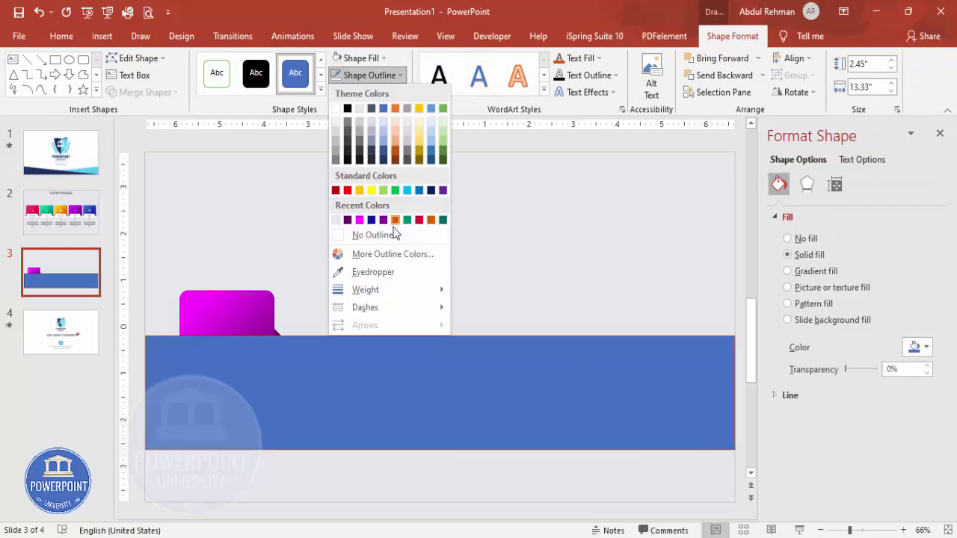
pyautogui.click(394, 233)
# - Fill the rectangle with 64% transparent black and give it 5 pt soft edges
pyautogui.click(345, 57)
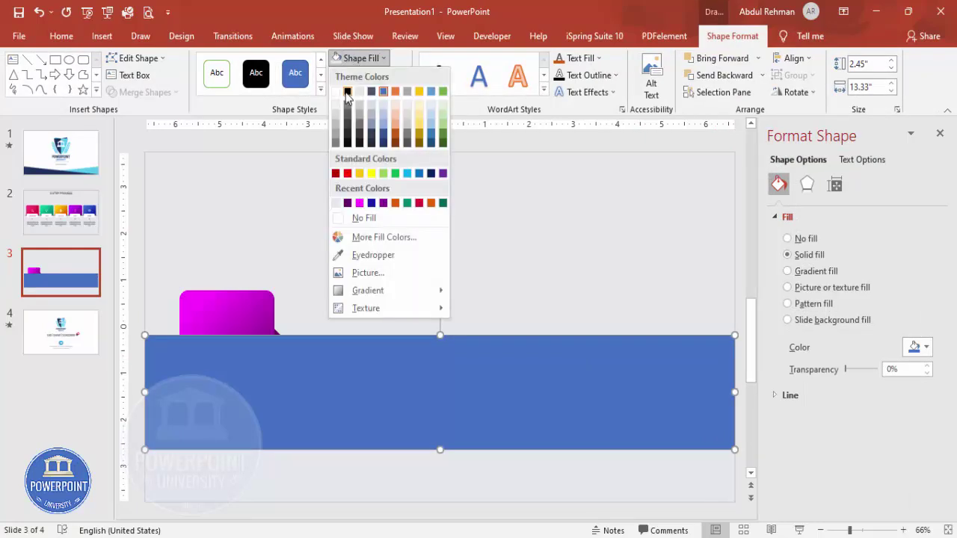
pyautogui.click(347, 91)
pyautogui.moveTo(844, 370); pyautogui.dragTo(865, 370)
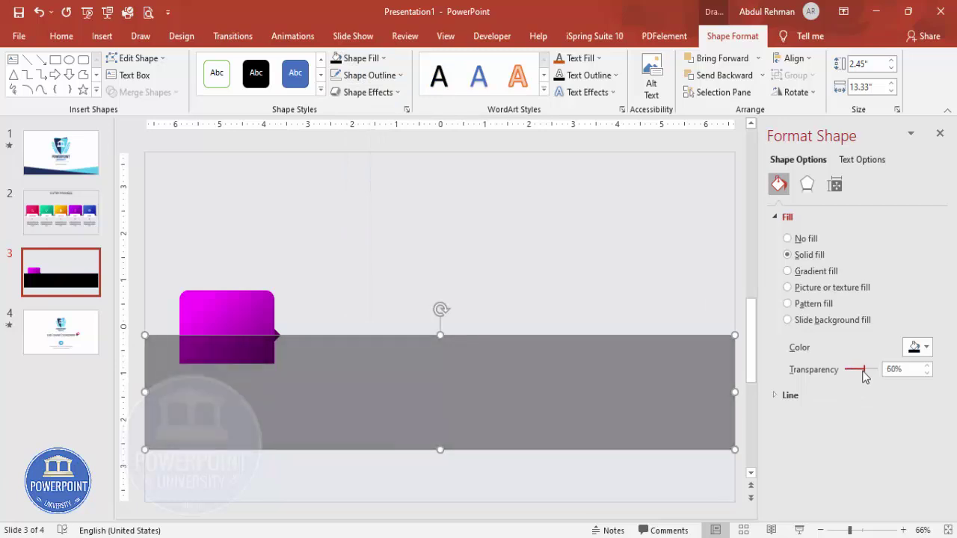
pyautogui.click(807, 185)
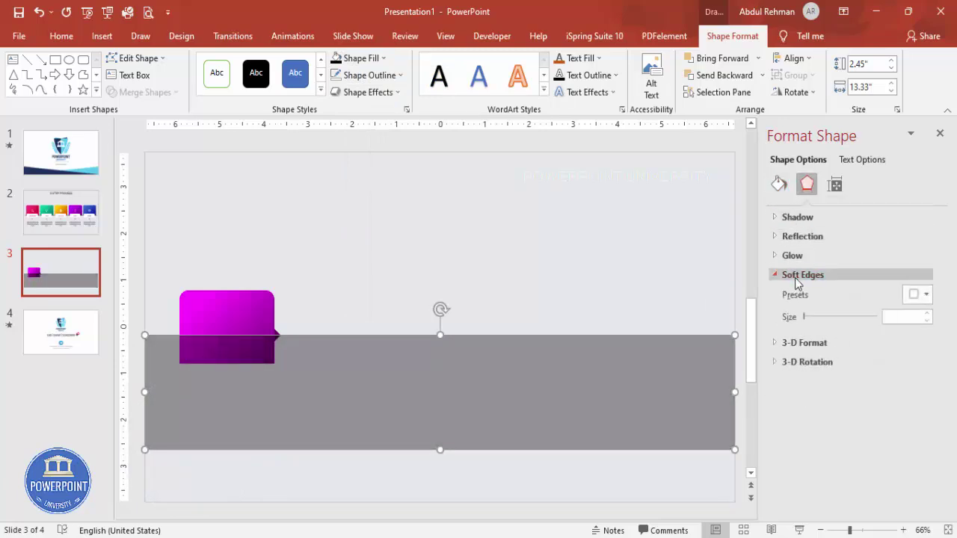
pyautogui.click(927, 312)
pyautogui.click(927, 312)
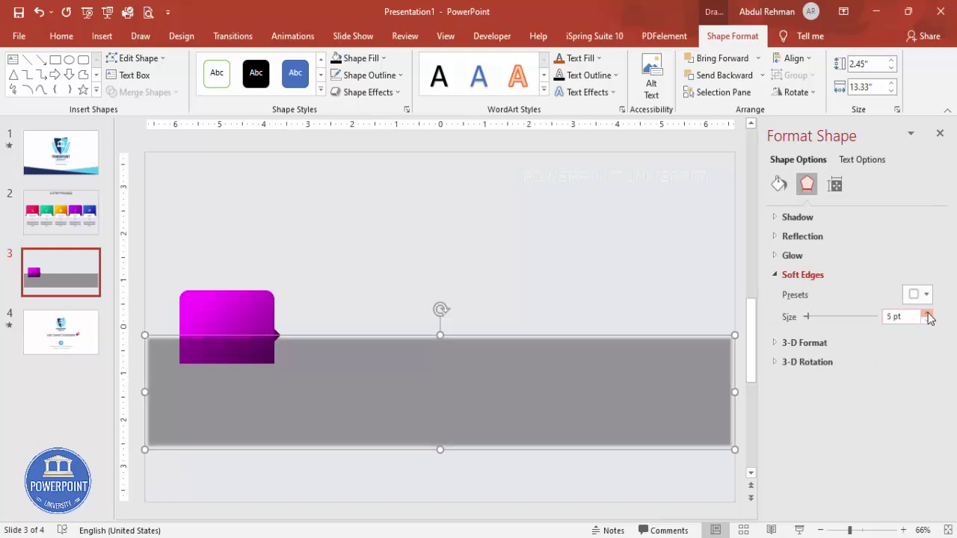
# - Send the grey bar to the back and drag it down to the square's base
pyautogui.click(763, 75)
pyautogui.click(729, 92)
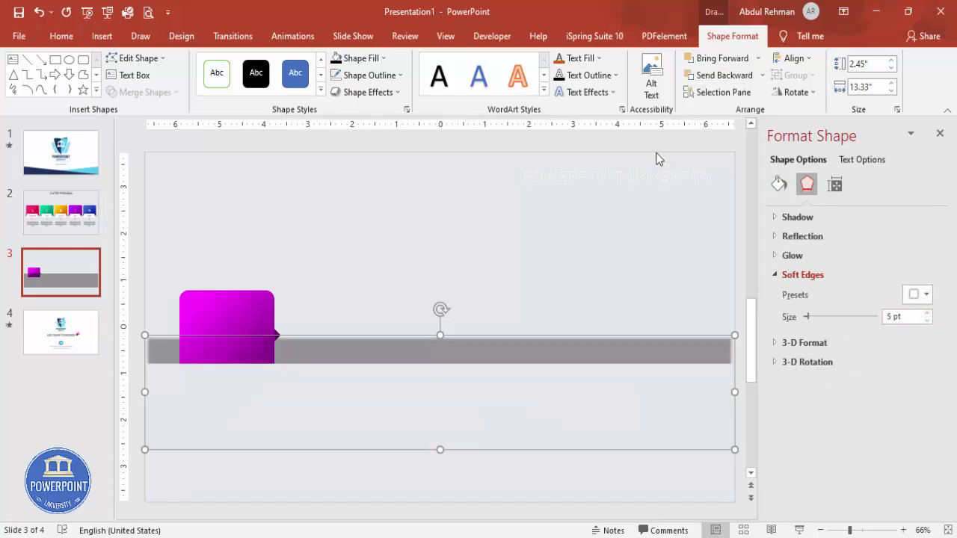
pyautogui.moveTo(401, 355); pyautogui.dragTo(403, 372)
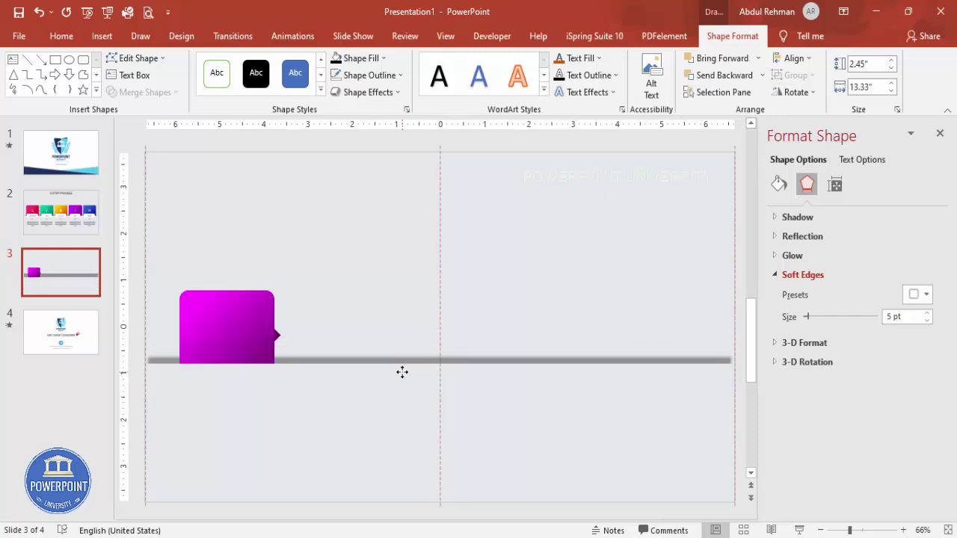
pyautogui.moveTo(402, 372); pyautogui.dragTo(402, 372)
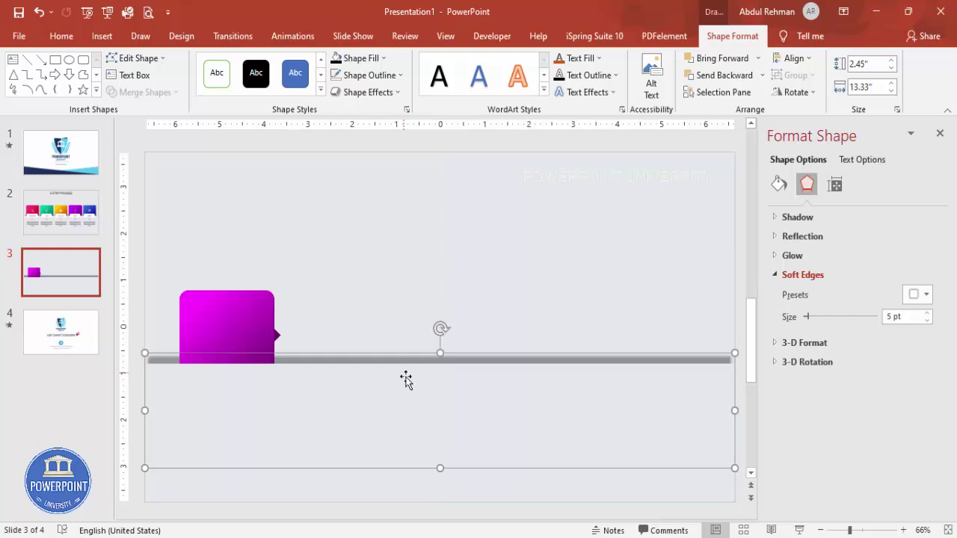
# - Send the magenta square and its pointer tip behind the grey line
pyautogui.click(734, 77)
pyautogui.click(734, 78)
pyautogui.click(734, 77)
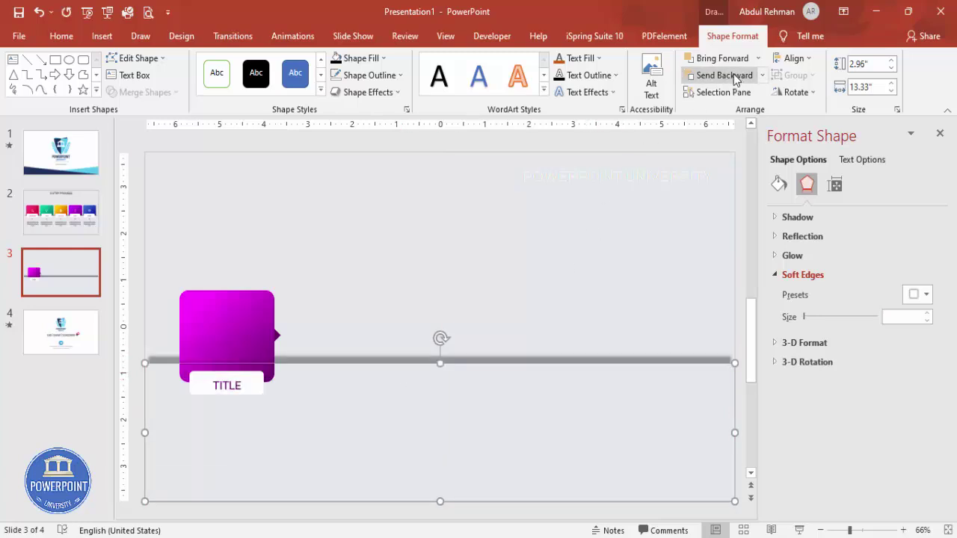
pyautogui.hotkey('ctrl', 'z')
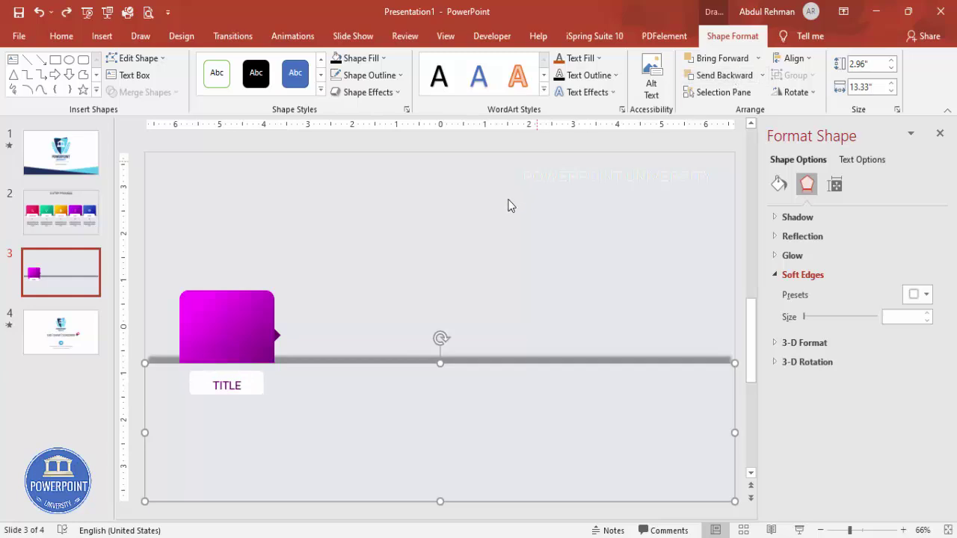
pyautogui.click(257, 297)
pyautogui.keyDown('shift'); pyautogui.click(279, 337); pyautogui.keyUp('shift')
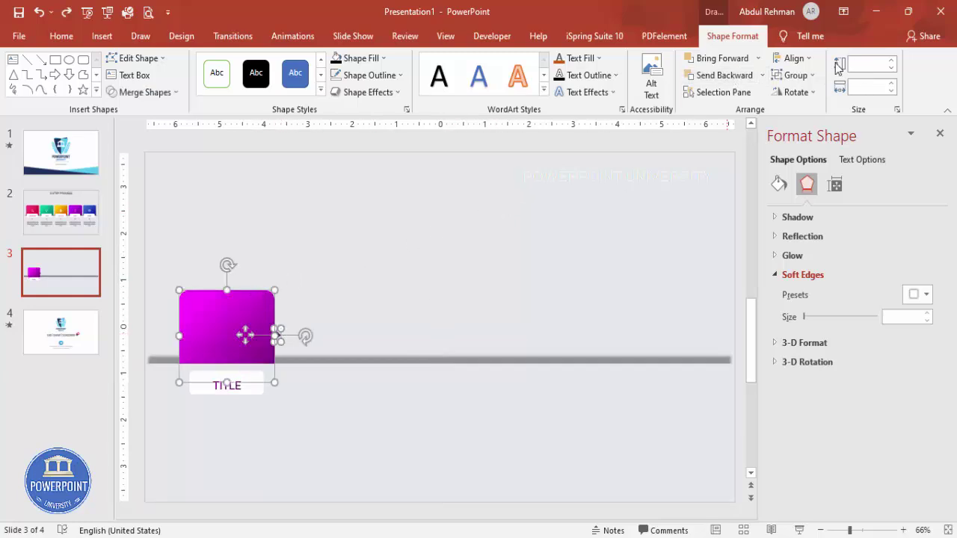
pyautogui.click(763, 76)
pyautogui.click(745, 110)
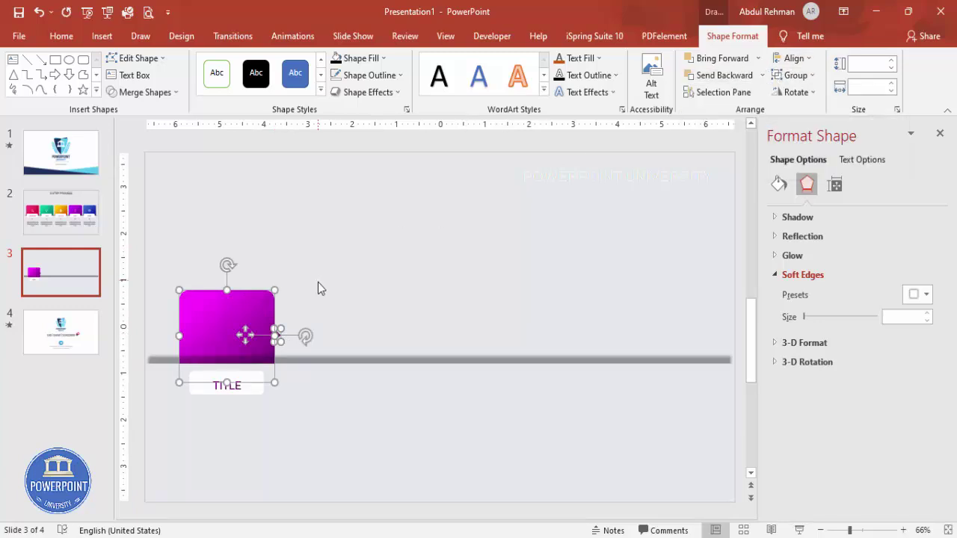
pyautogui.click(318, 282)
# - Nudge the grey rectangle down and raise the TITLE box onto the grey line
pyautogui.click(321, 357)
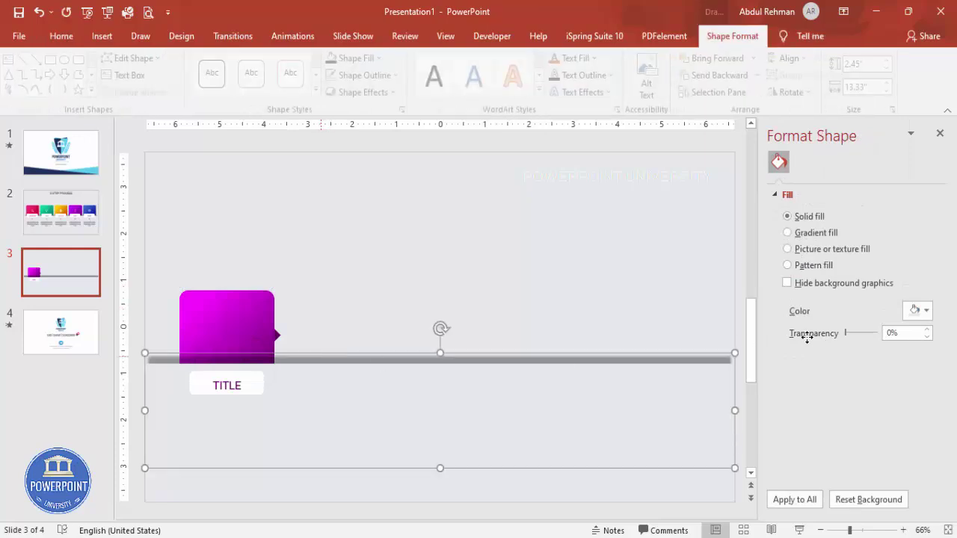
pyautogui.hotkey('ctrl', 'Down')
pyautogui.hotkey('ctrl', 'Down')
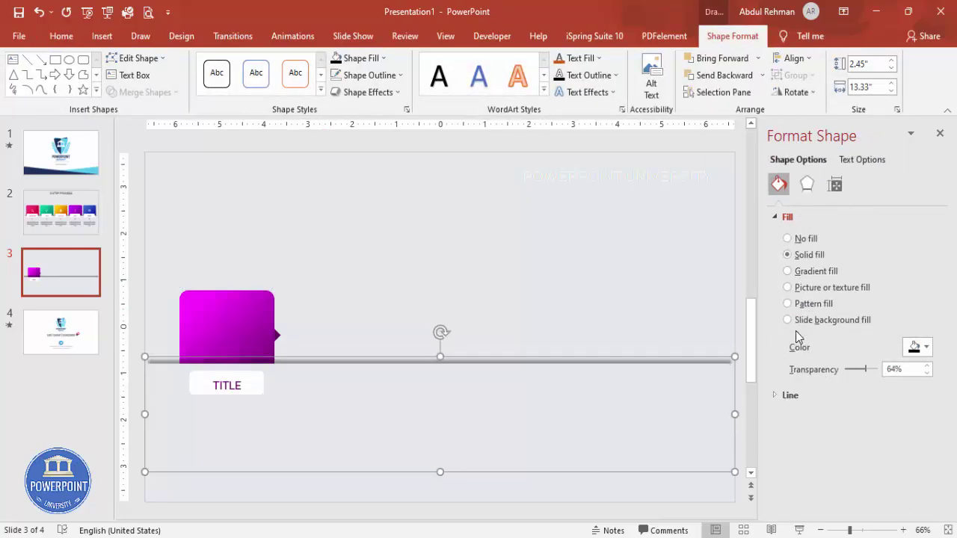
pyautogui.click(369, 264)
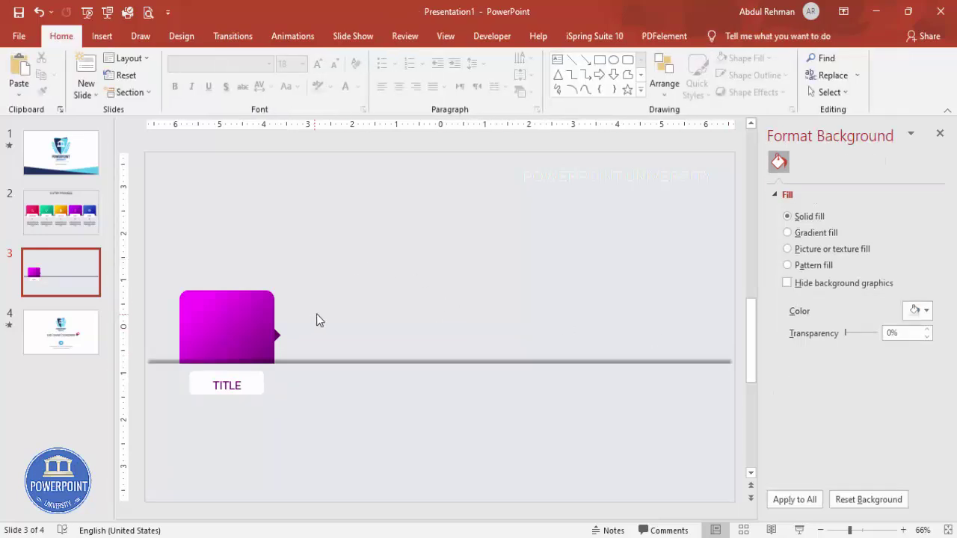
pyautogui.moveTo(159, 346); pyautogui.dragTo(285, 415)
pyautogui.moveTo(249, 389); pyautogui.dragTo(251, 368)
pyautogui.click(330, 275)
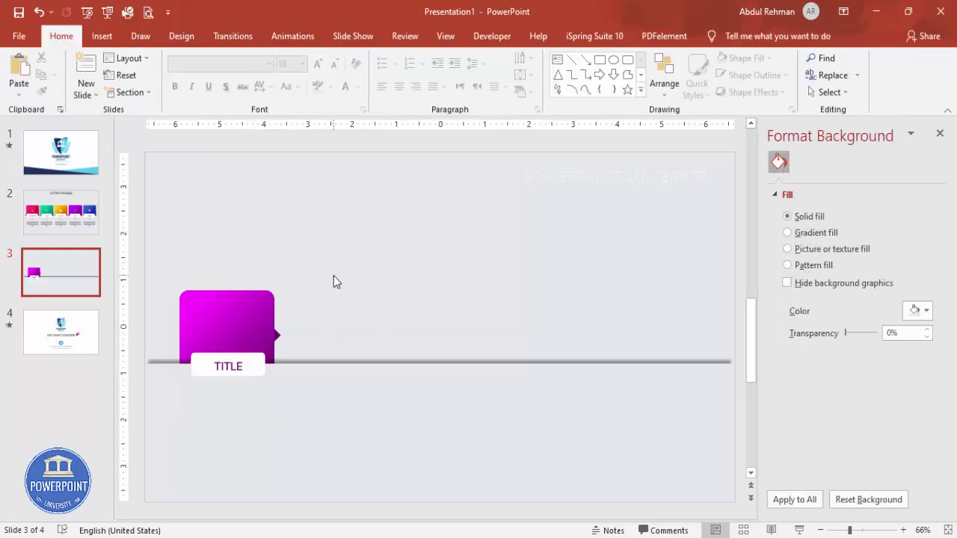
pyautogui.moveTo(154, 249); pyautogui.dragTo(327, 454)
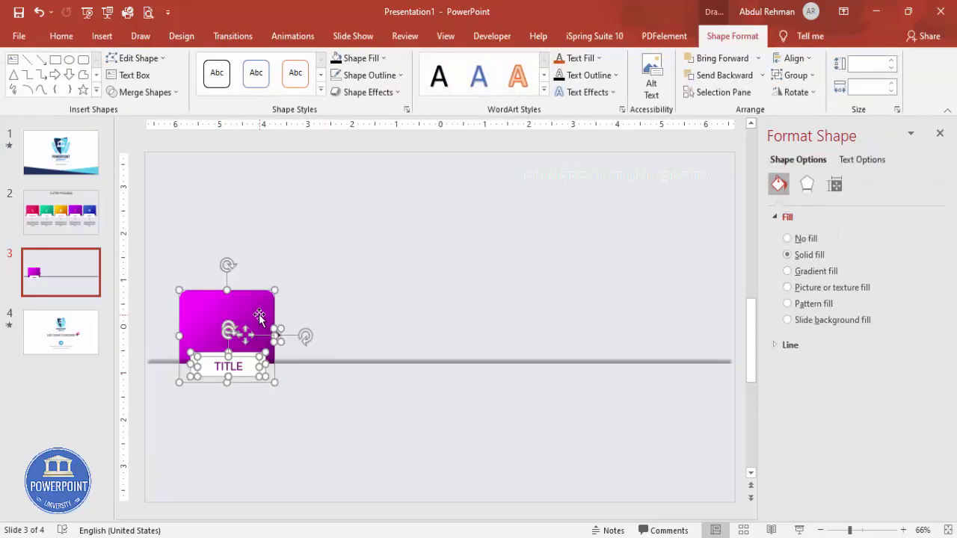
# - Ctrl-drag copies of the tab and TITLE box rightward until five cards line up
pyautogui.moveTo(252, 315); pyautogui.dragTo(670, 316)
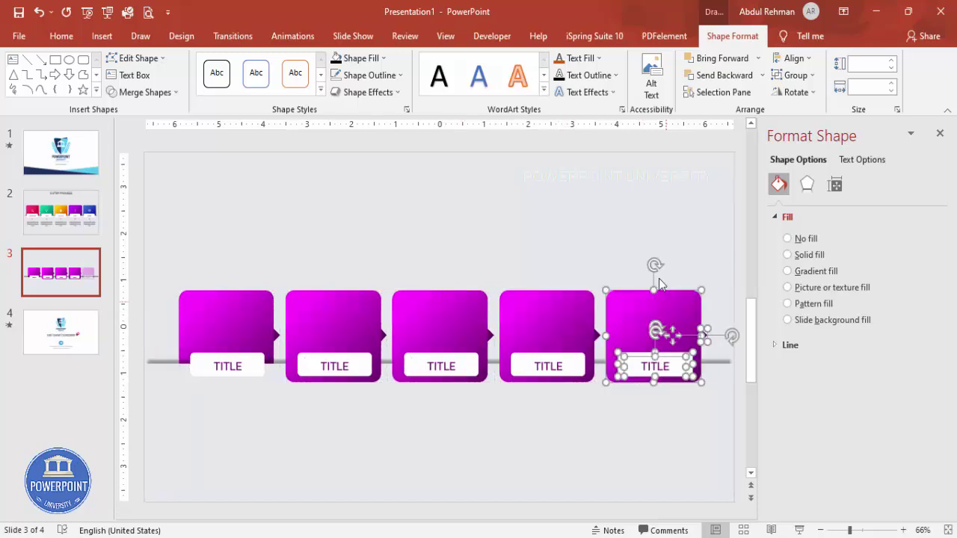
pyautogui.click(649, 256)
# - Send the second and third magenta tabs back one layer each
pyautogui.click(352, 321)
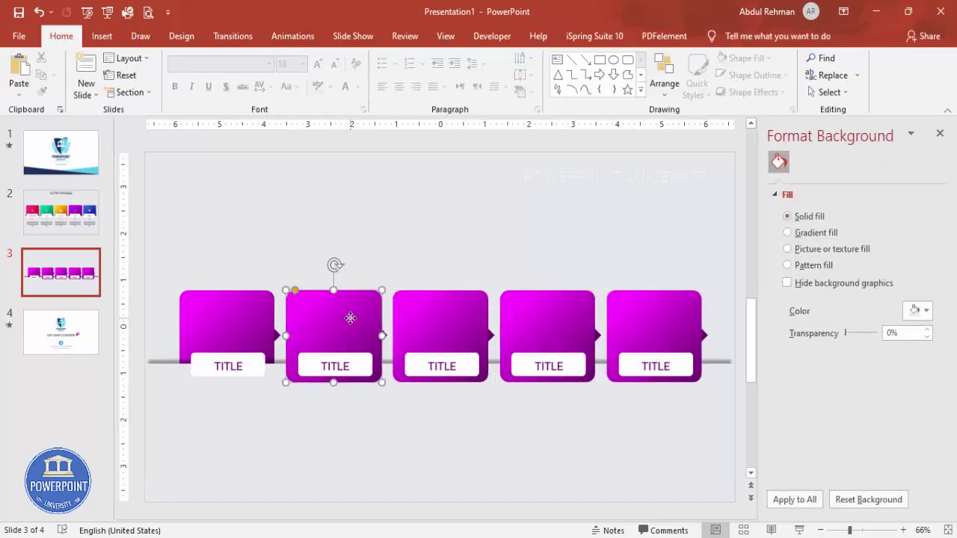
pyautogui.keyDown('shift'); pyautogui.click(454, 307); pyautogui.keyUp('shift')
pyautogui.keyDown('shift'); pyautogui.click(526, 309); pyautogui.keyUp('shift')
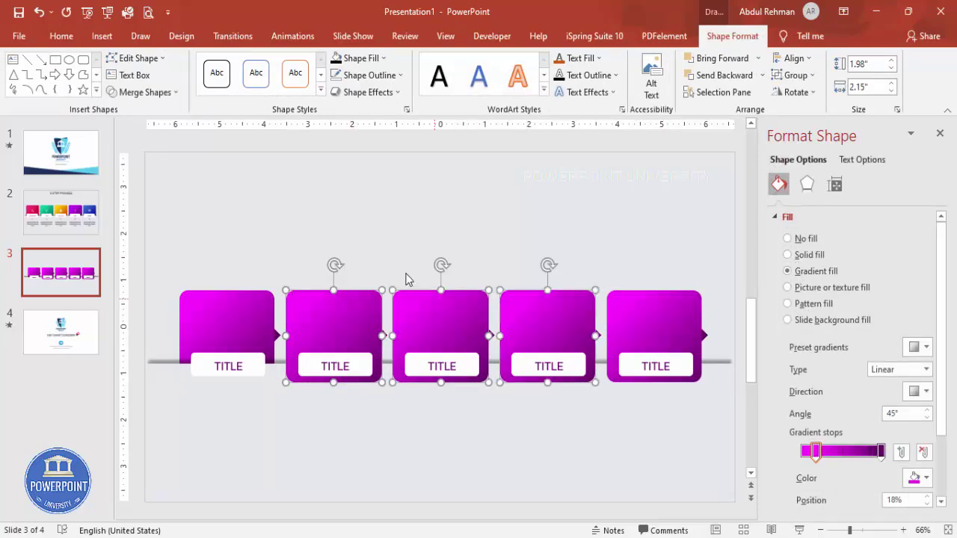
pyautogui.click(411, 280)
pyautogui.click(350, 334)
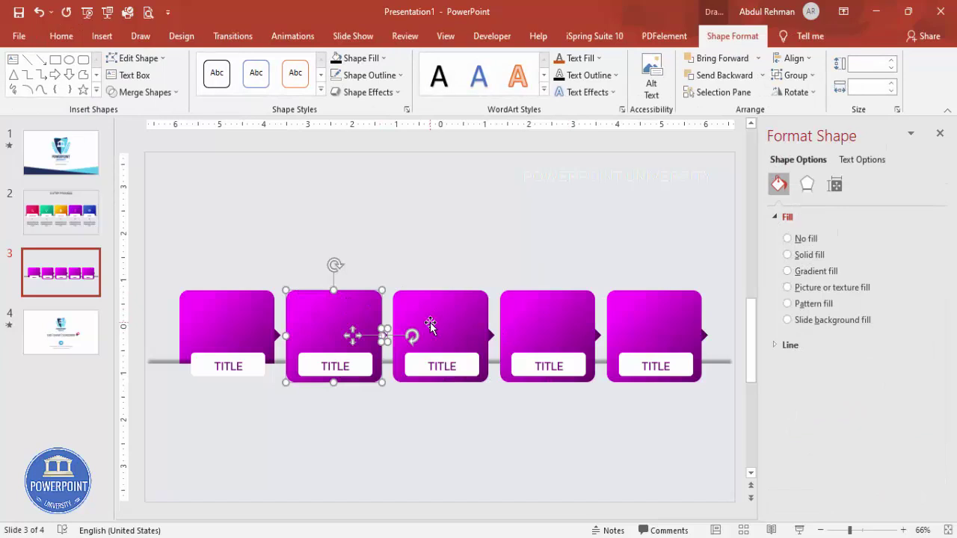
pyautogui.click(732, 79)
pyautogui.click(352, 266)
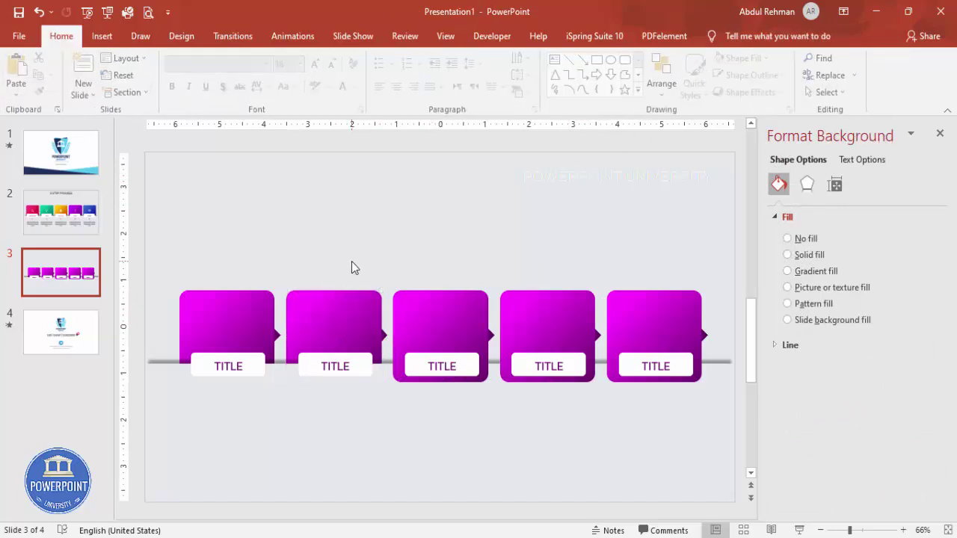
pyautogui.click(456, 334)
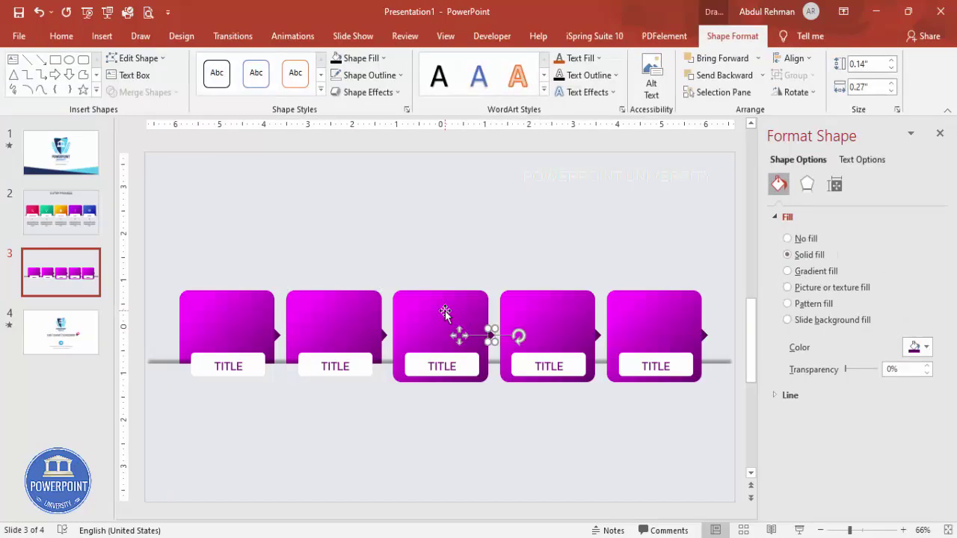
pyautogui.click(737, 78)
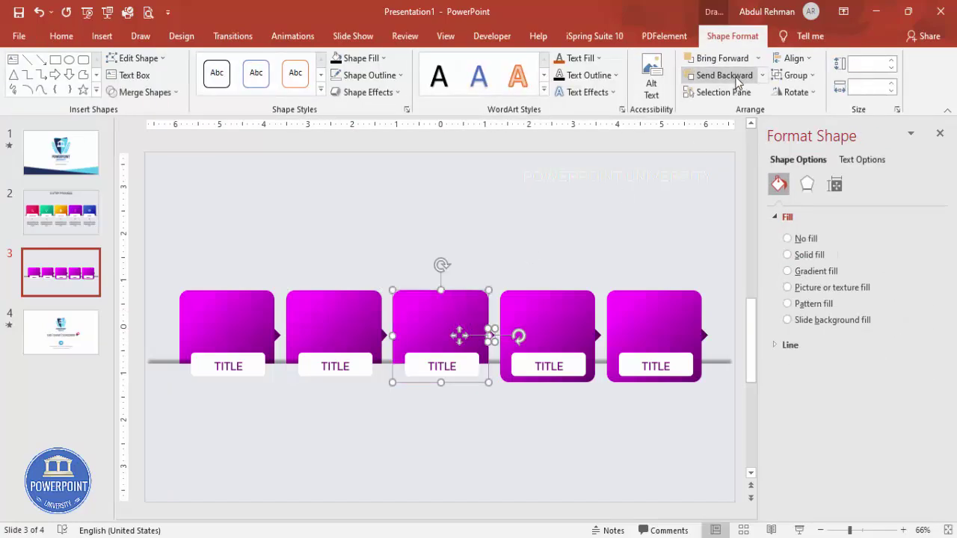
# - Send the fourth and fifth magenta tabs back two layers each
pyautogui.click(580, 333)
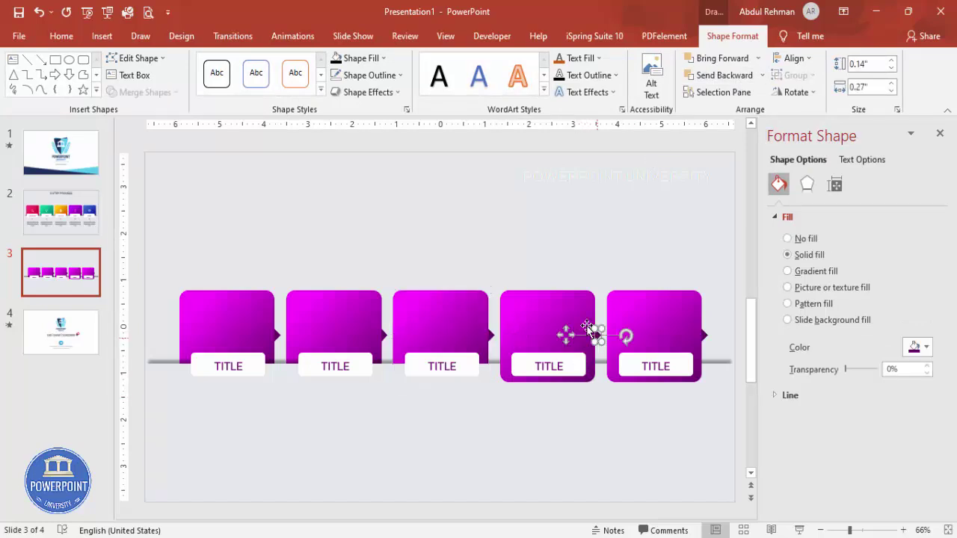
pyautogui.click(715, 75)
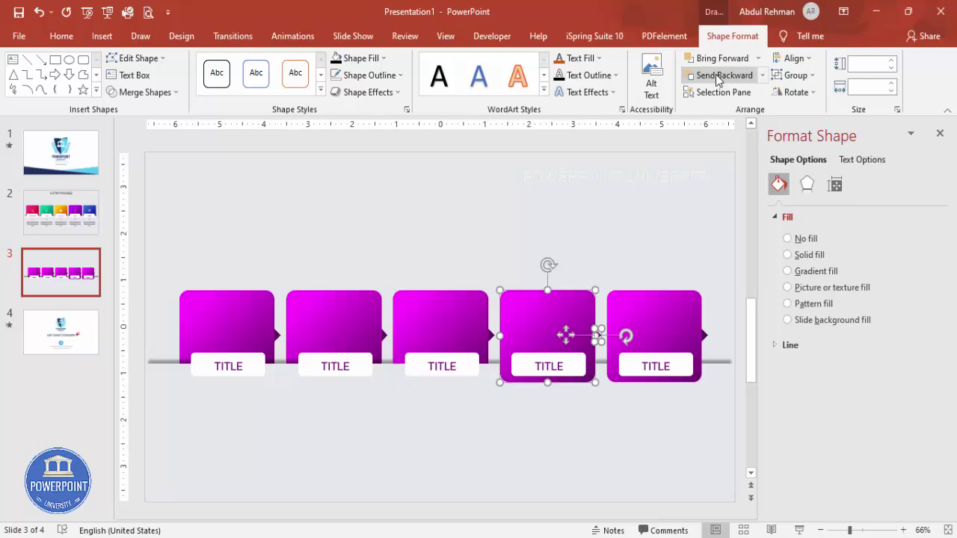
pyautogui.click(715, 74)
pyautogui.click(666, 229)
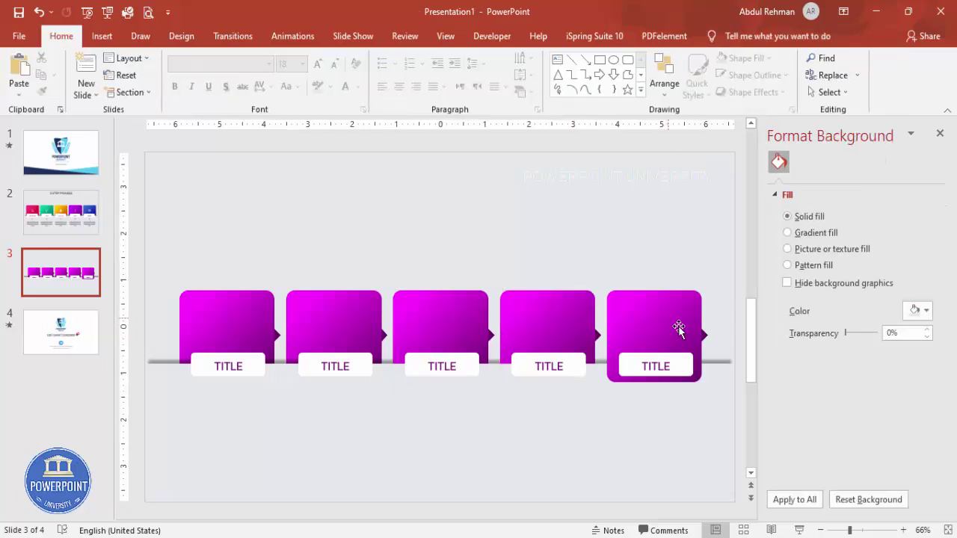
pyautogui.click(701, 335)
pyautogui.keyDown('shift'); pyautogui.click(668, 309); pyautogui.keyUp('shift')
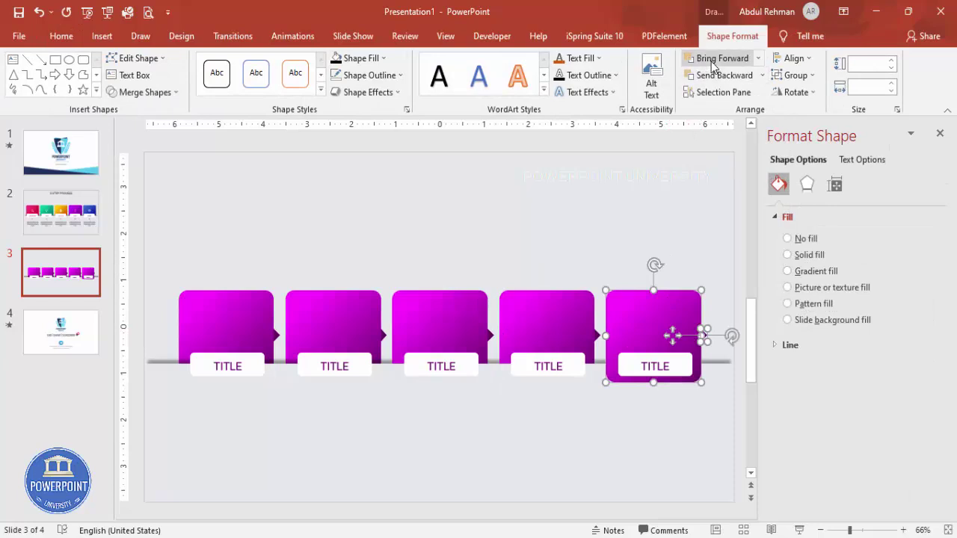
pyautogui.click(724, 76)
pyautogui.click(723, 76)
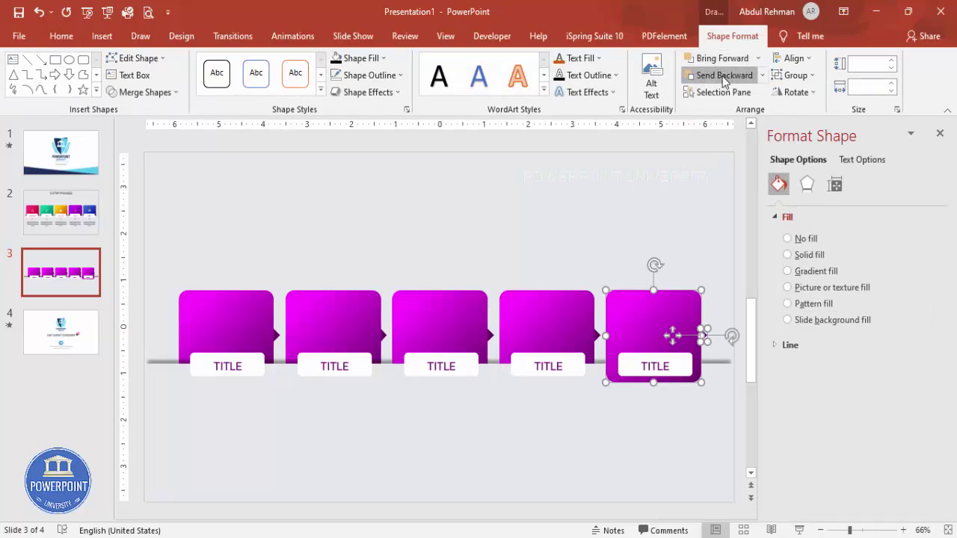
pyautogui.click(626, 215)
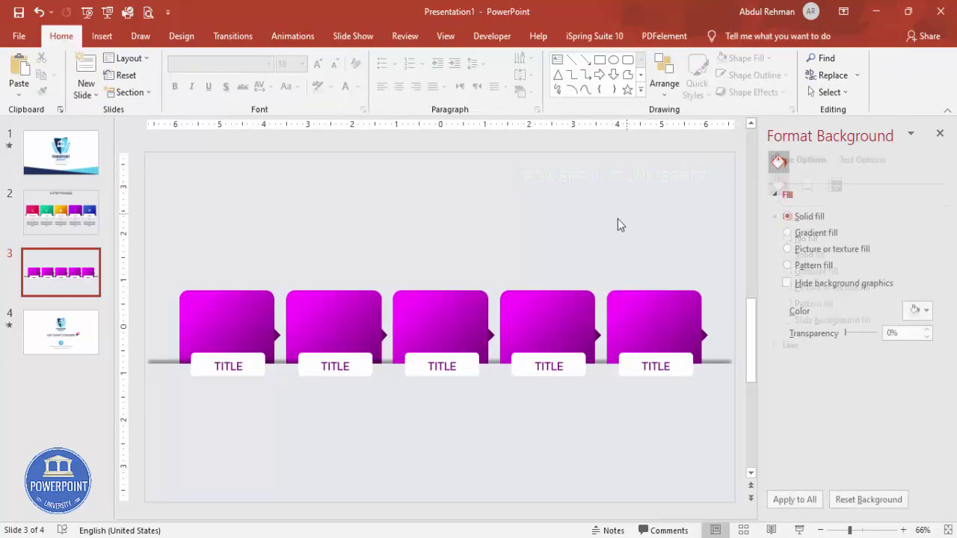
# - Set the second tab's left gradient stop to yellow-green from More Colors
pyautogui.click(320, 320)
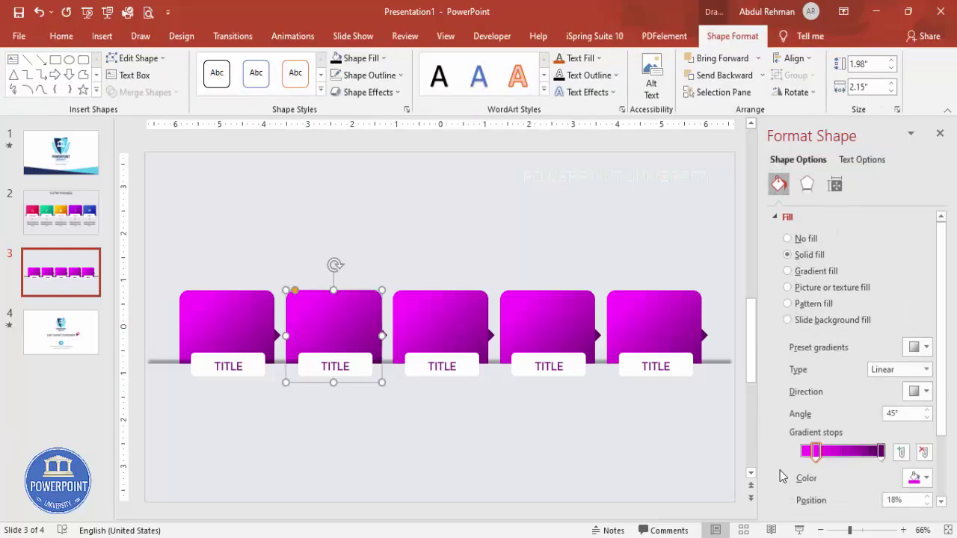
pyautogui.click(816, 452)
pyautogui.click(917, 478)
pyautogui.click(856, 448)
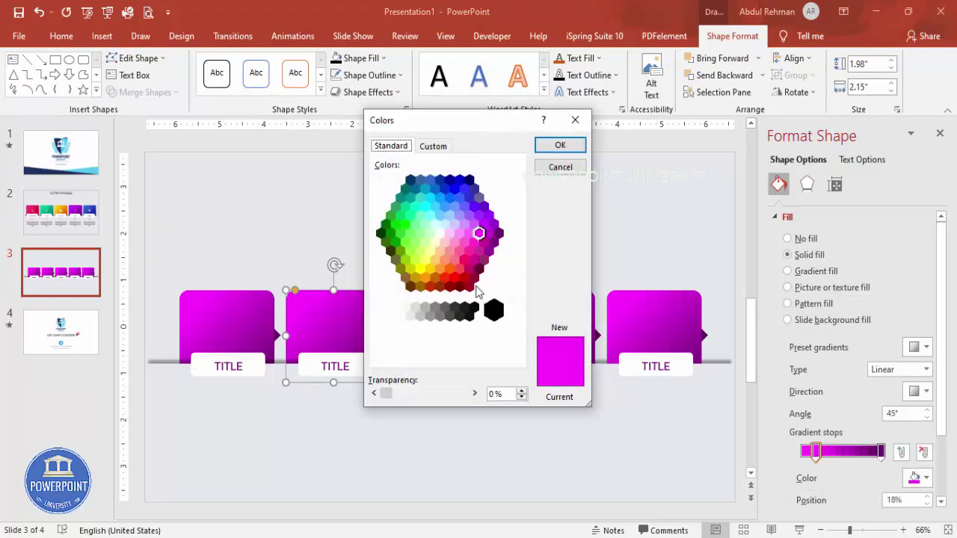
pyautogui.click(414, 259)
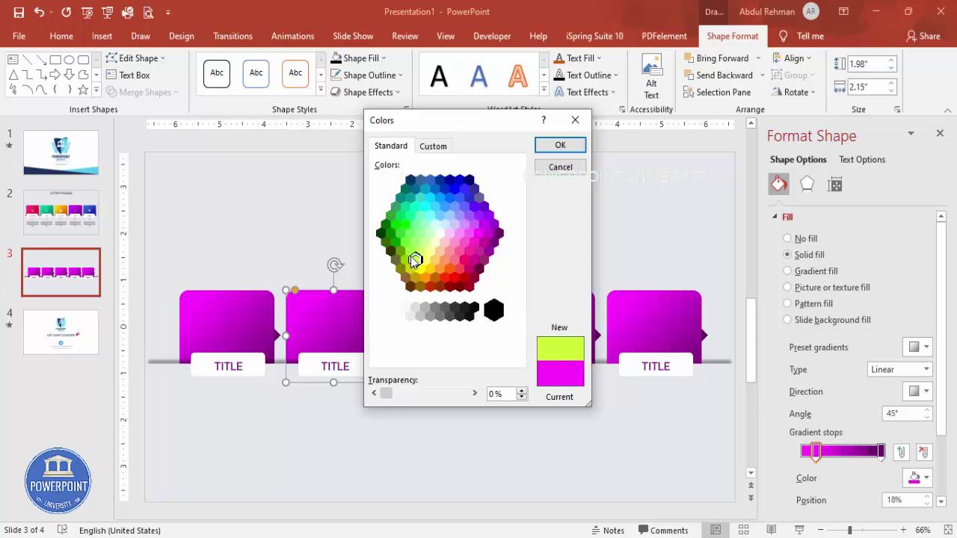
pyautogui.click(560, 145)
# - Set the second tab's right gradient stop to green after comparing green and olive shades
pyautogui.click(881, 450)
pyautogui.click(918, 477)
pyautogui.click(876, 444)
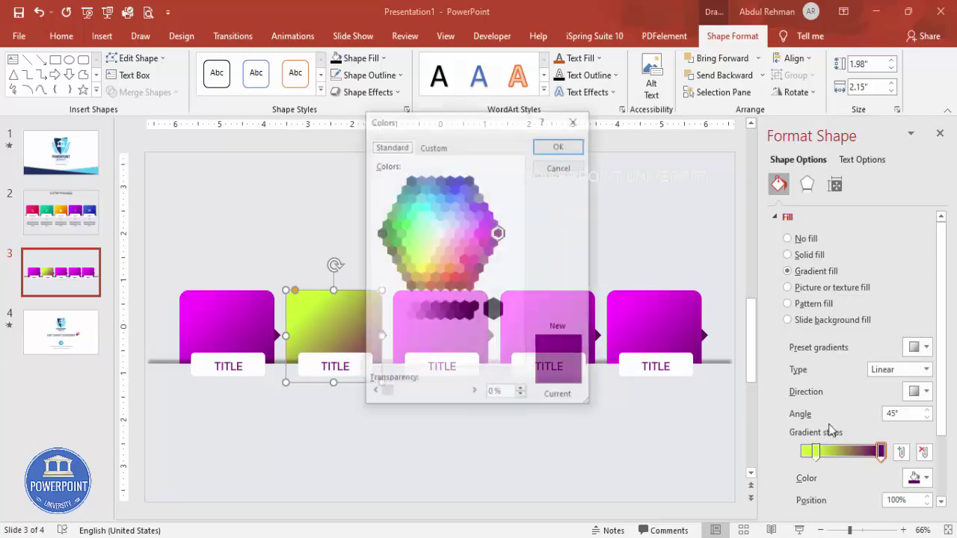
pyautogui.click(390, 234)
pyautogui.click(404, 241)
pyautogui.click(401, 251)
pyautogui.click(395, 259)
pyautogui.click(400, 252)
pyautogui.click(395, 260)
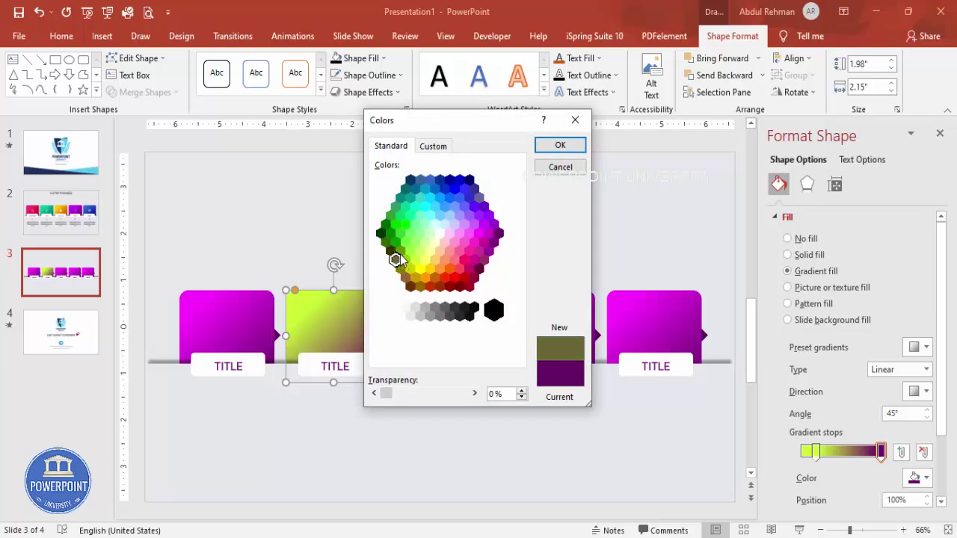
pyautogui.click(400, 252)
pyautogui.click(560, 145)
pyautogui.click(426, 237)
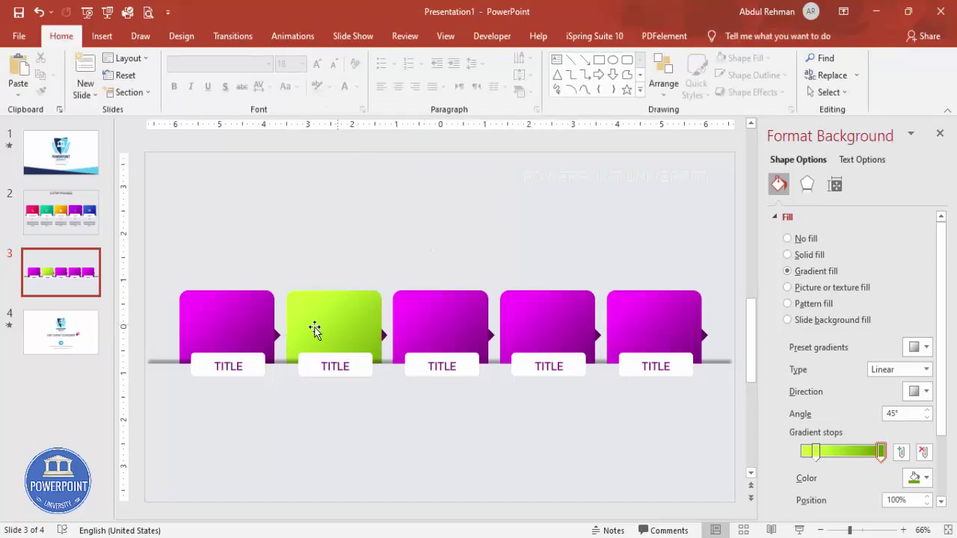
# - Fill the second tab's small arrow with the recent green
pyautogui.click(384, 334)
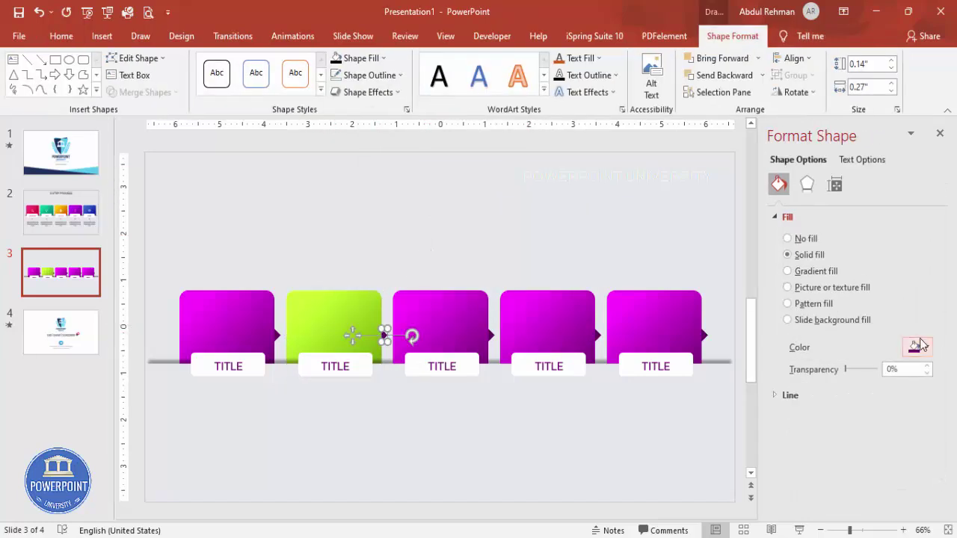
pyautogui.click(923, 345)
pyautogui.click(841, 492)
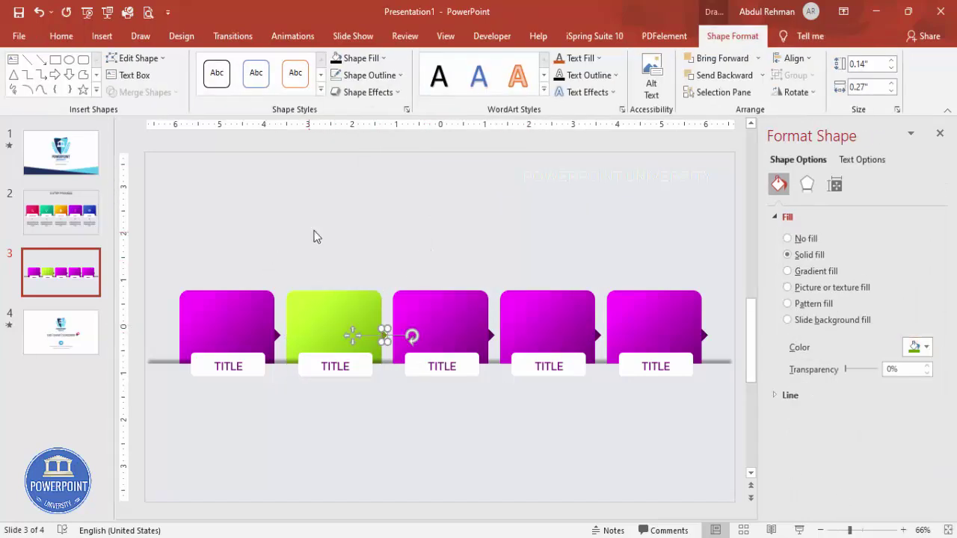
pyautogui.click(316, 235)
pyautogui.click(451, 316)
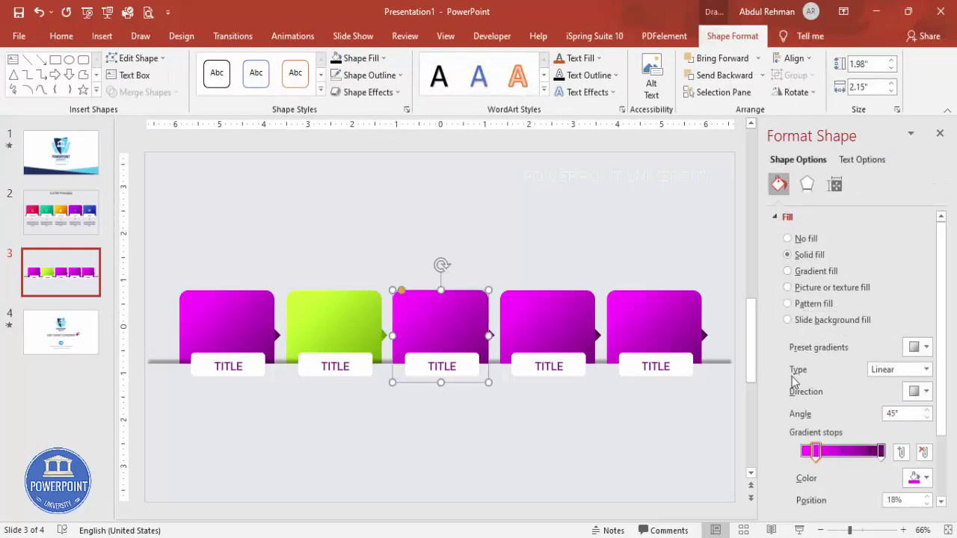
# - Set both gradient stops of the middle block to pink shades from More Colors
pyautogui.click(918, 478)
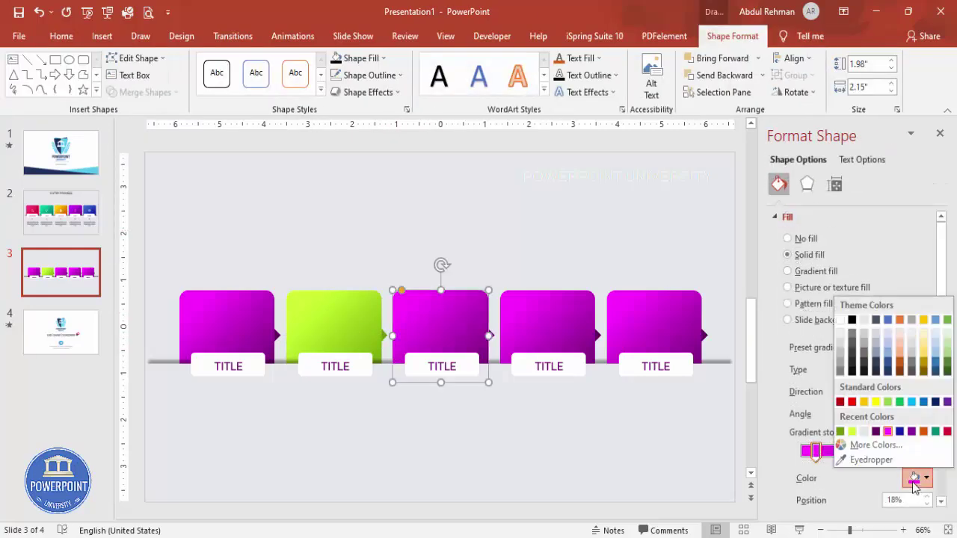
pyautogui.click(860, 446)
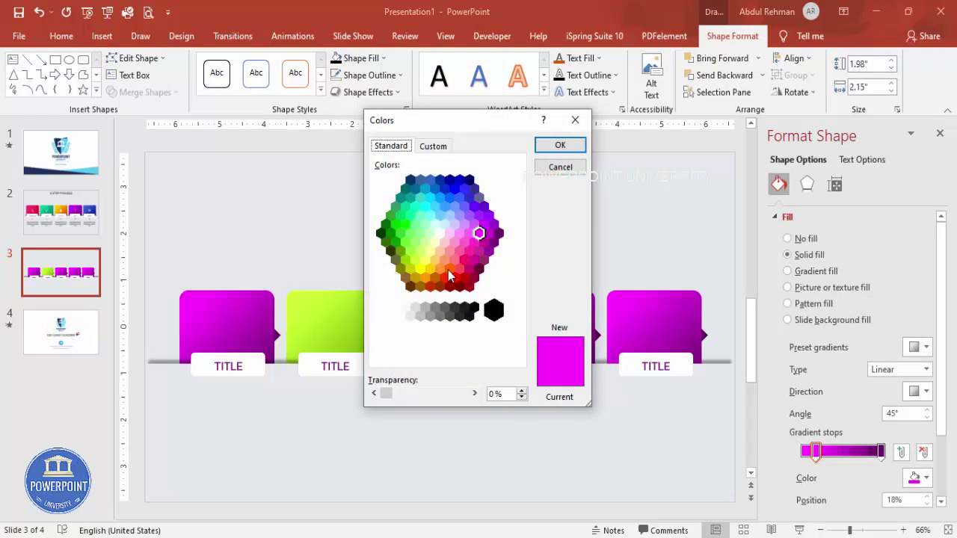
pyautogui.click(469, 251)
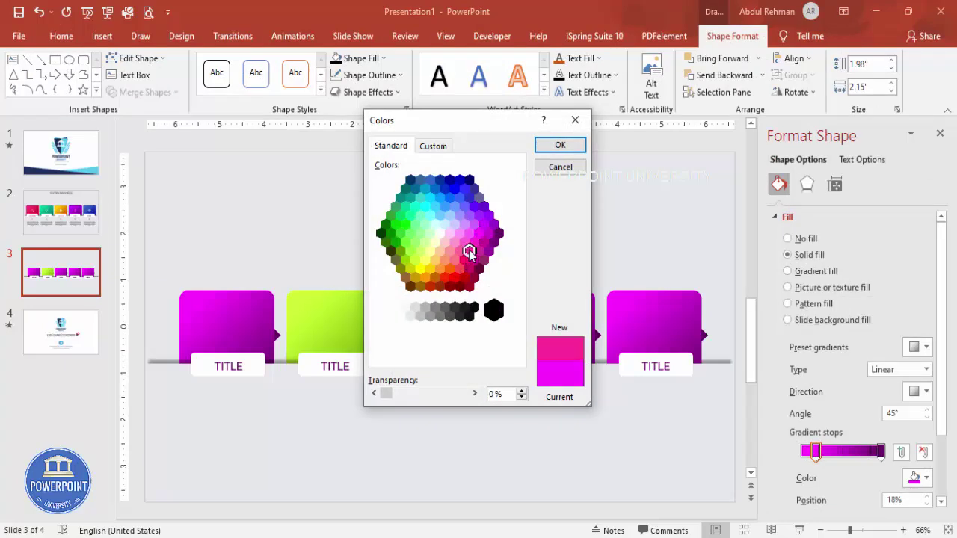
pyautogui.click(566, 148)
pyautogui.click(880, 451)
pyautogui.click(925, 478)
pyautogui.click(823, 442)
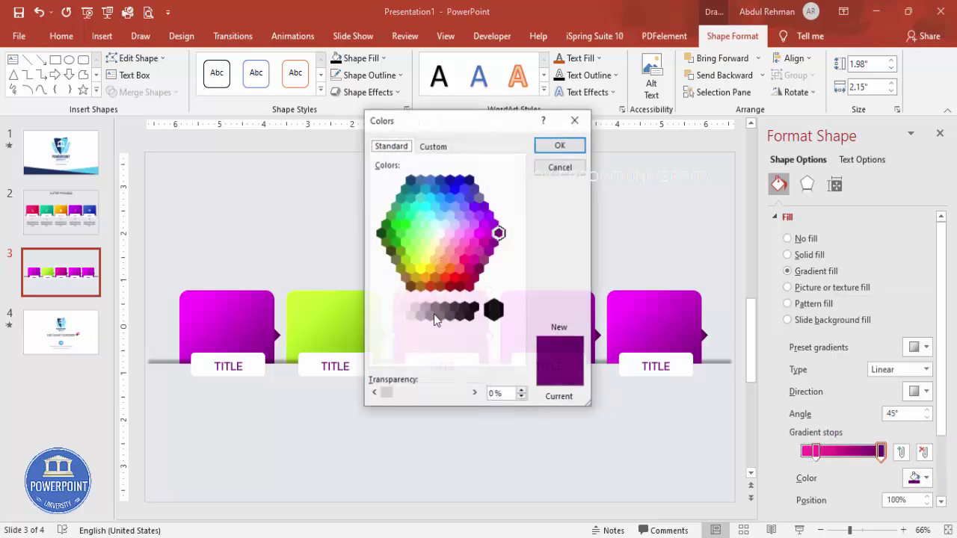
pyautogui.click(467, 260)
pyautogui.click(560, 145)
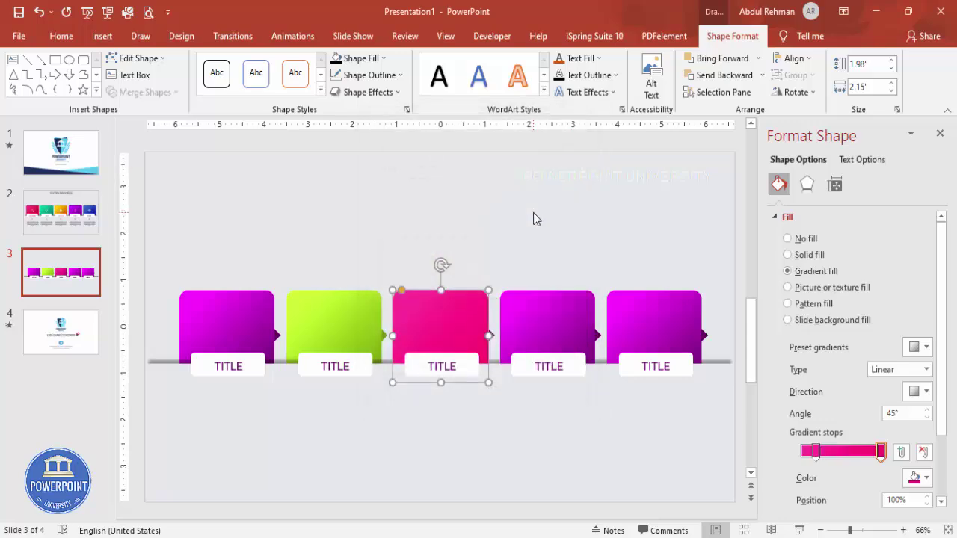
pyautogui.click(542, 277)
# - Deepen the middle block's end pink and fill its small arrow pink to match
pyautogui.click(477, 314)
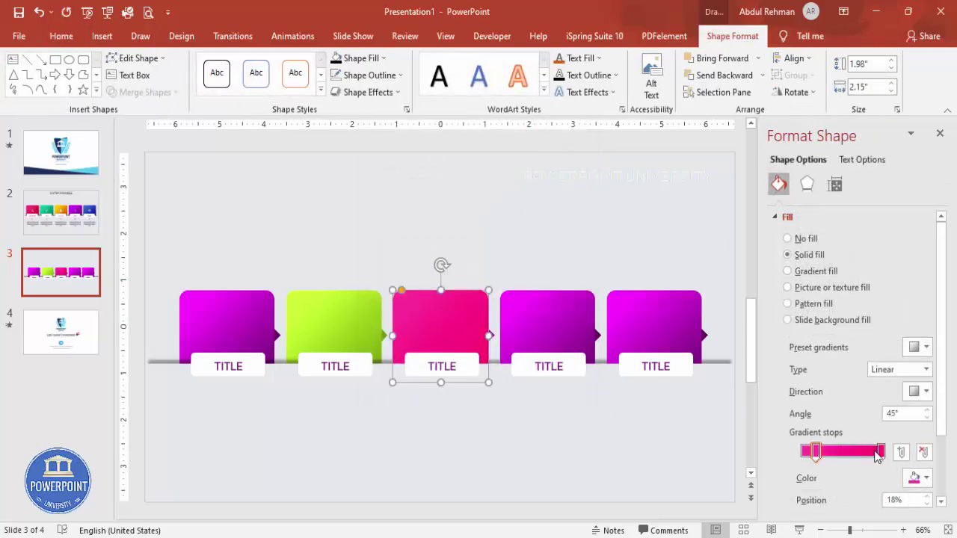
pyautogui.click(881, 451)
pyautogui.click(926, 477)
pyautogui.click(822, 443)
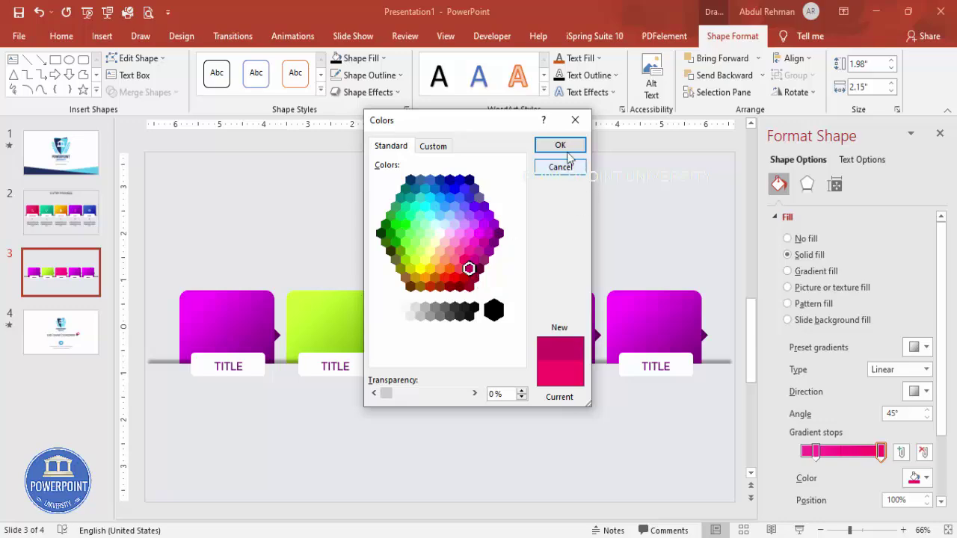
pyautogui.click(565, 148)
pyautogui.click(556, 234)
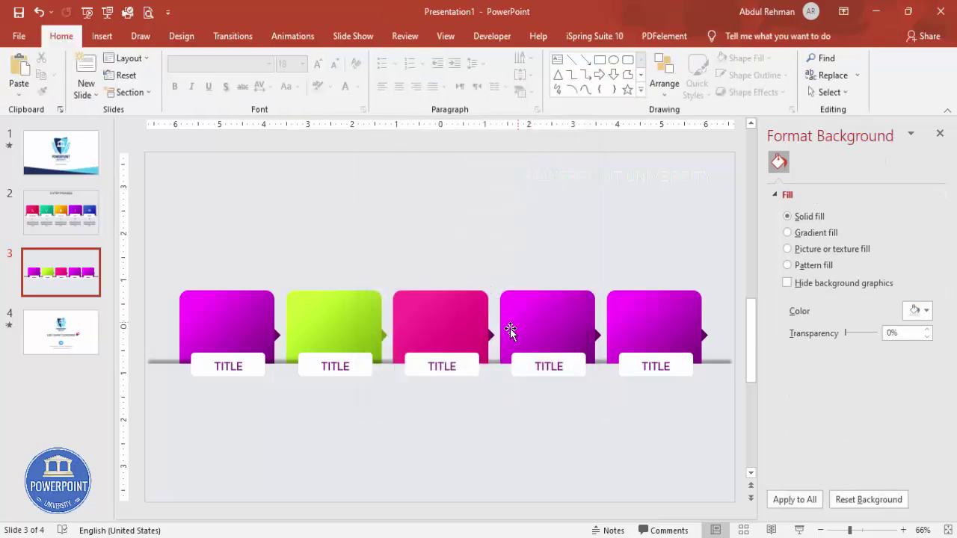
pyautogui.click(491, 335)
pyautogui.click(919, 347)
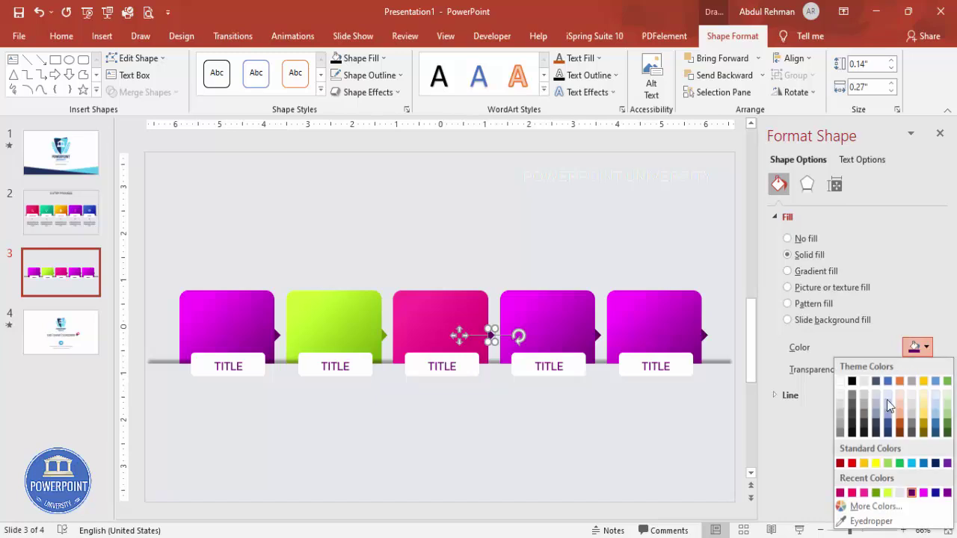
pyautogui.click(851, 492)
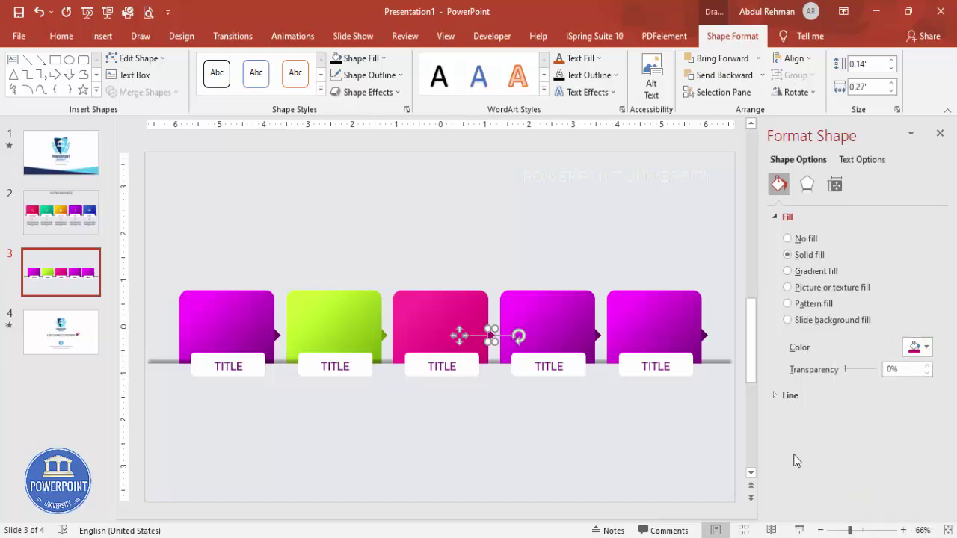
# - Set the fifth block's start gradient stop to blue
pyautogui.click(555, 310)
pyautogui.click(669, 320)
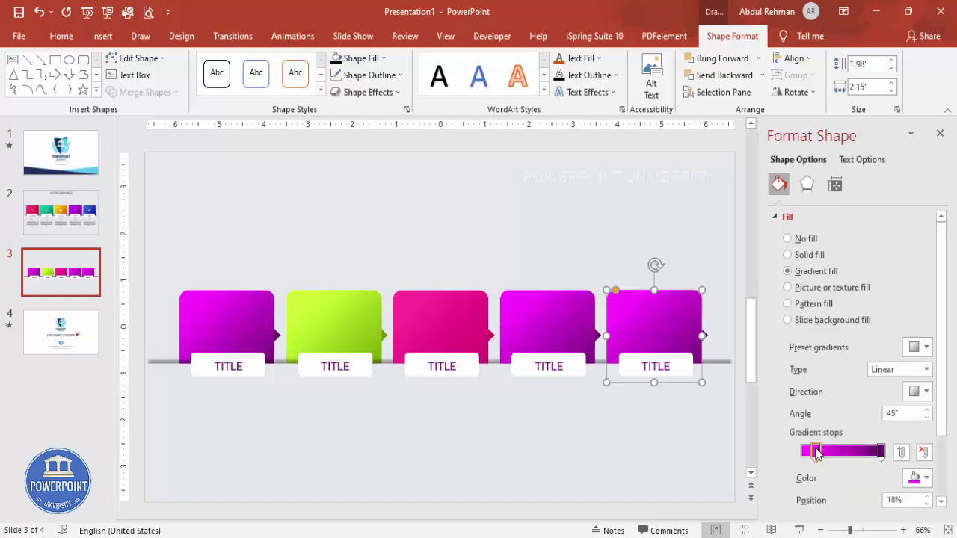
pyautogui.click(919, 477)
pyautogui.click(843, 443)
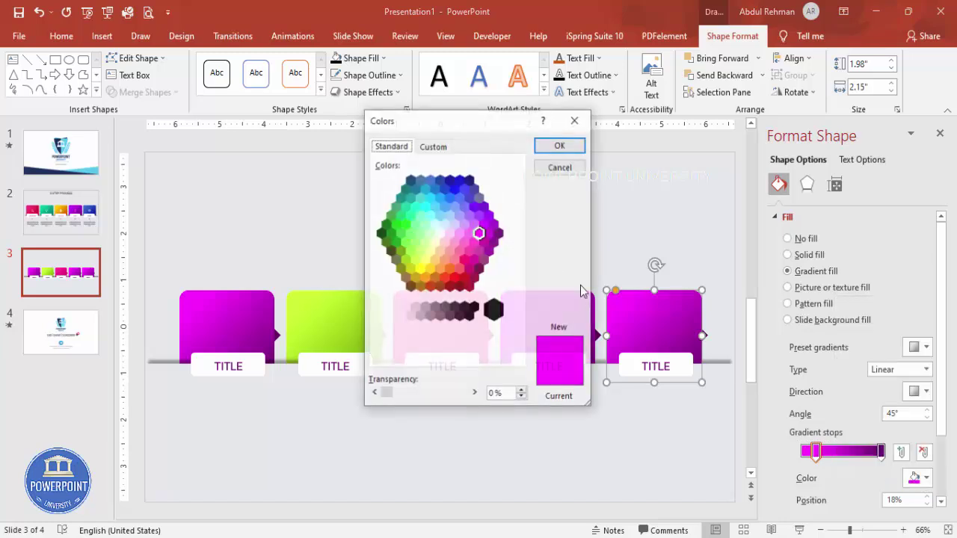
pyautogui.click(431, 183)
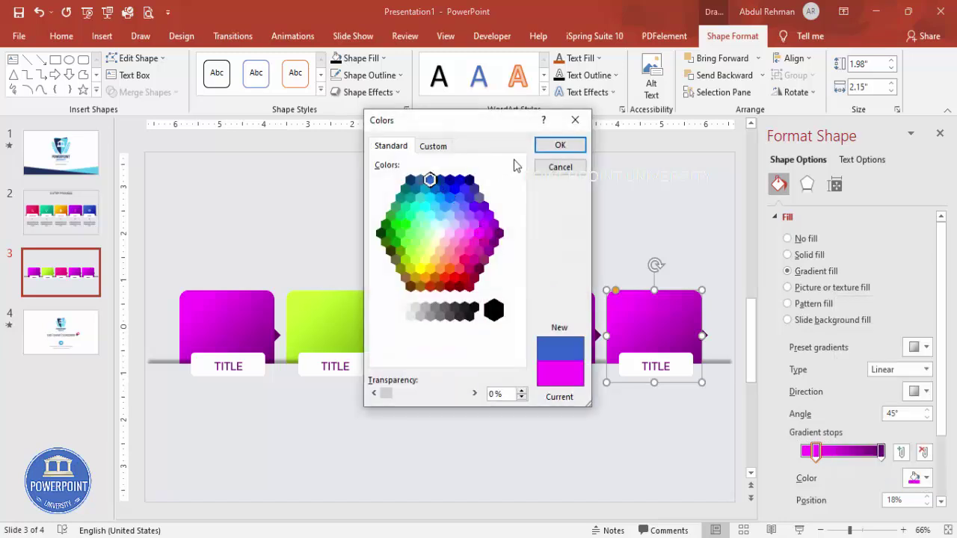
pyautogui.click(553, 148)
# - Set the fifth block's end gradient stop to dark blue
pyautogui.click(881, 450)
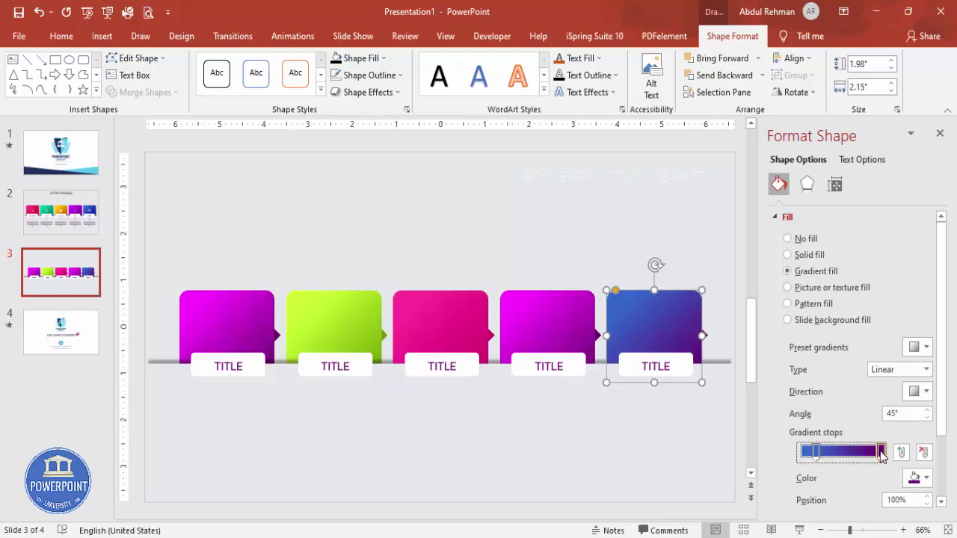
pyautogui.click(920, 477)
pyautogui.click(867, 441)
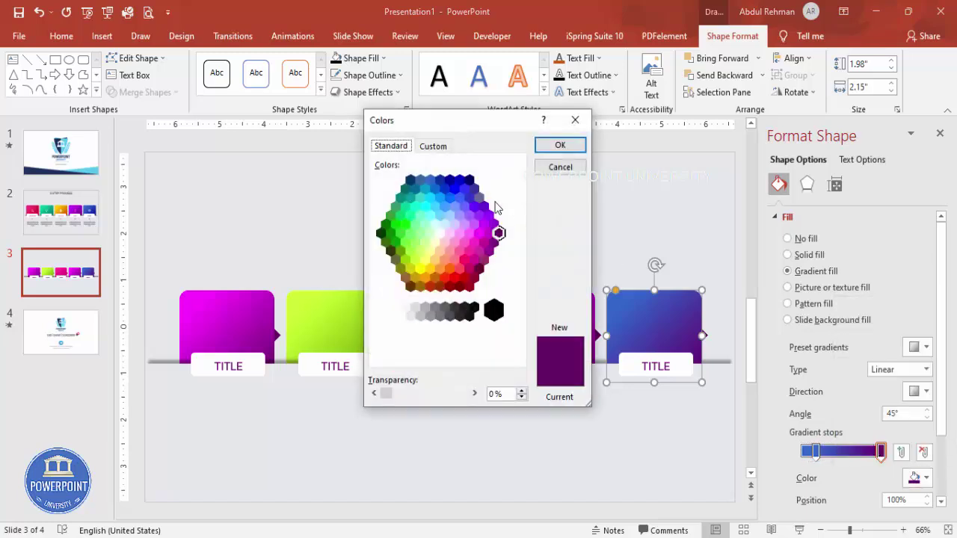
pyautogui.click(452, 186)
pyautogui.click(559, 145)
pyautogui.click(496, 194)
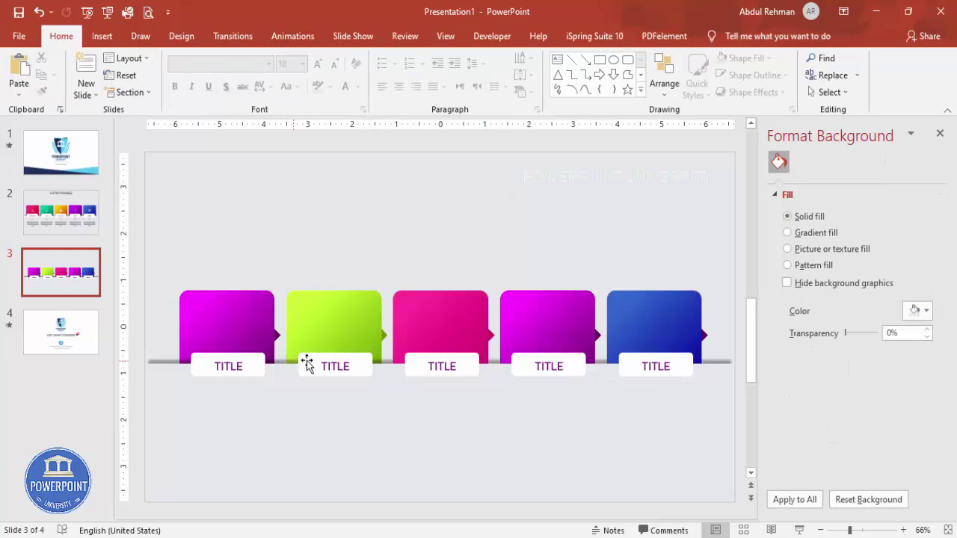
# - Colour the second TITLE text green and the third TITLE text pink
pyautogui.click(336, 365)
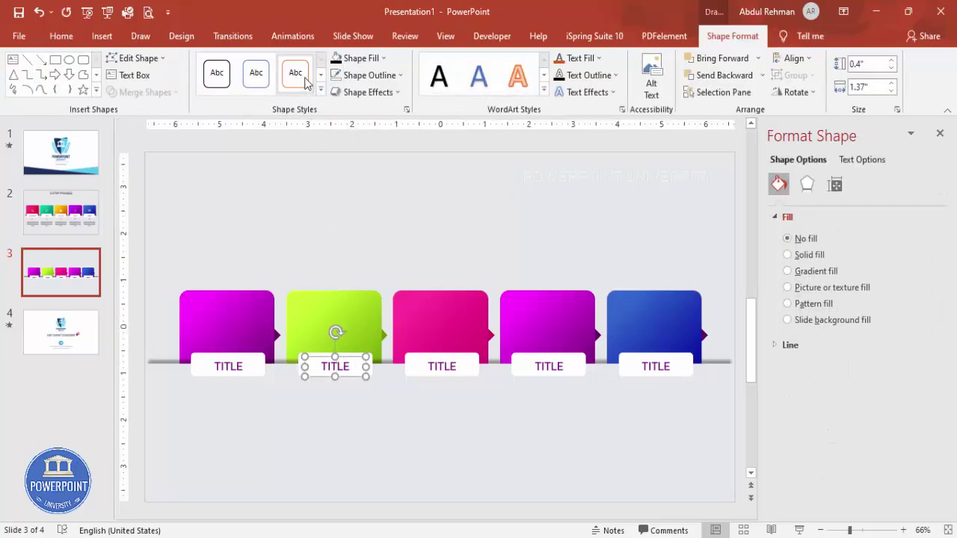
pyautogui.click(366, 60)
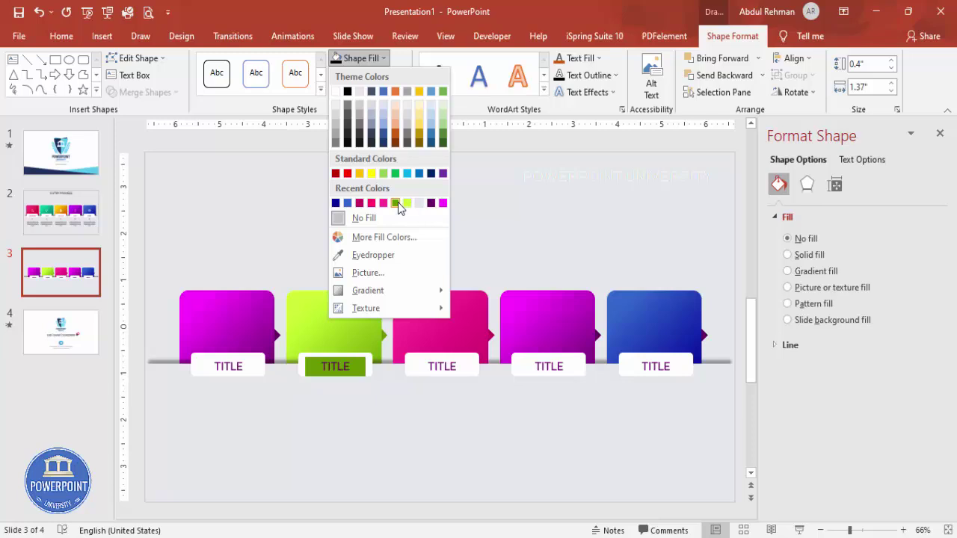
pyautogui.press('Escape')
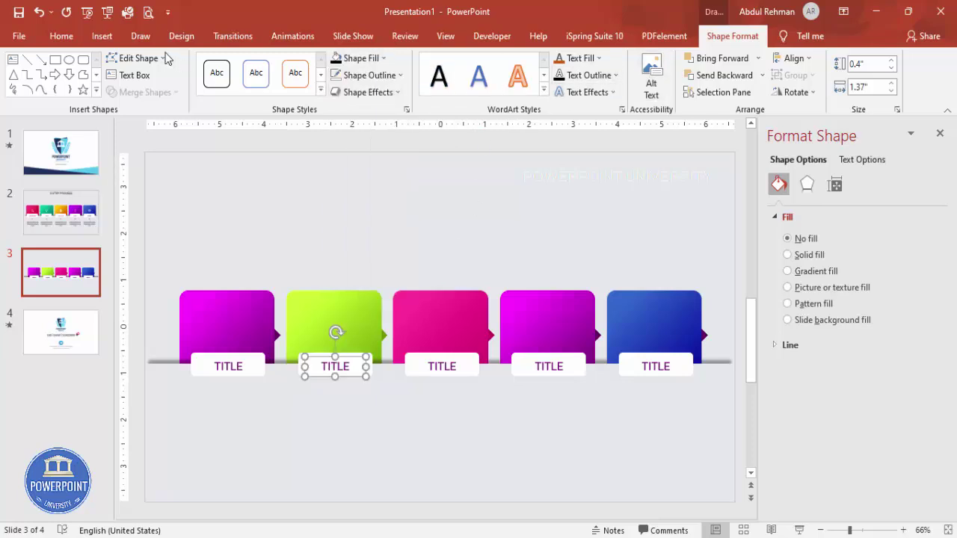
pyautogui.click(65, 39)
pyautogui.click(358, 87)
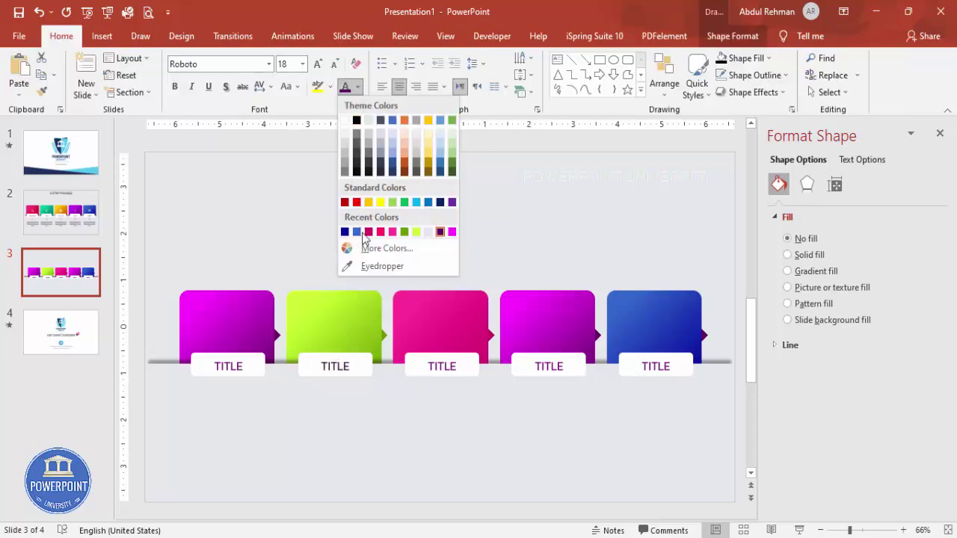
pyautogui.click(404, 232)
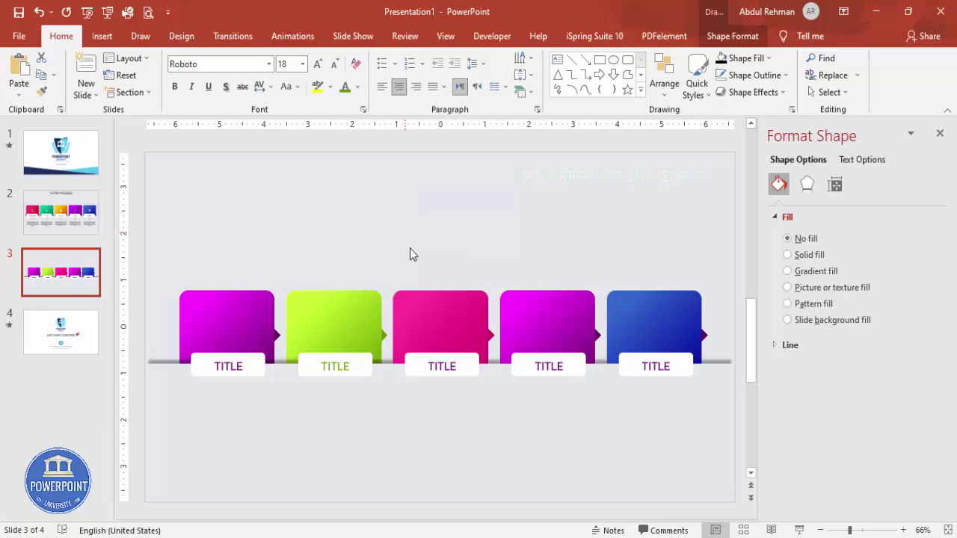
pyautogui.click(456, 364)
pyautogui.click(357, 87)
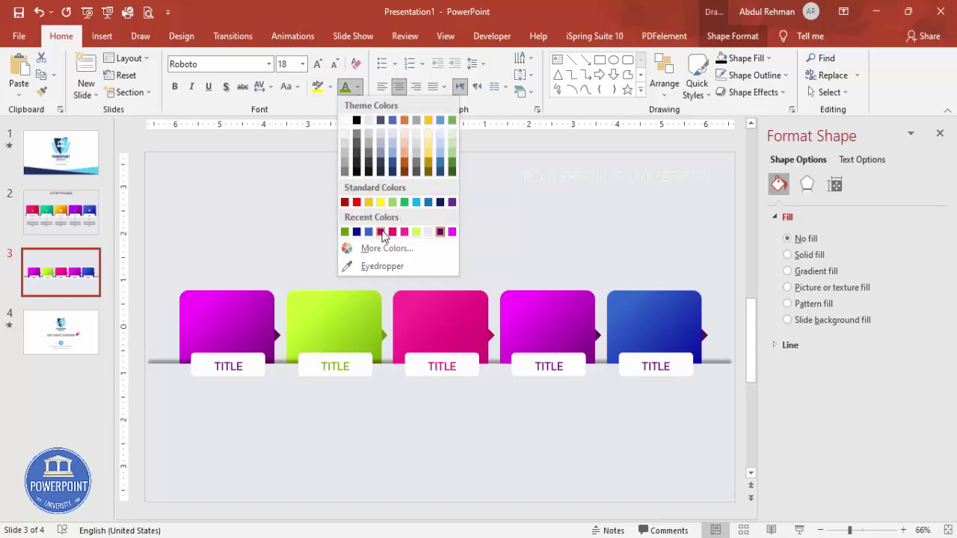
pyautogui.click(382, 232)
# - Eyedrop the fourth block's magenta for its TITLE and make the fifth TITLE dark blue
pyautogui.click(553, 364)
pyautogui.click(565, 364)
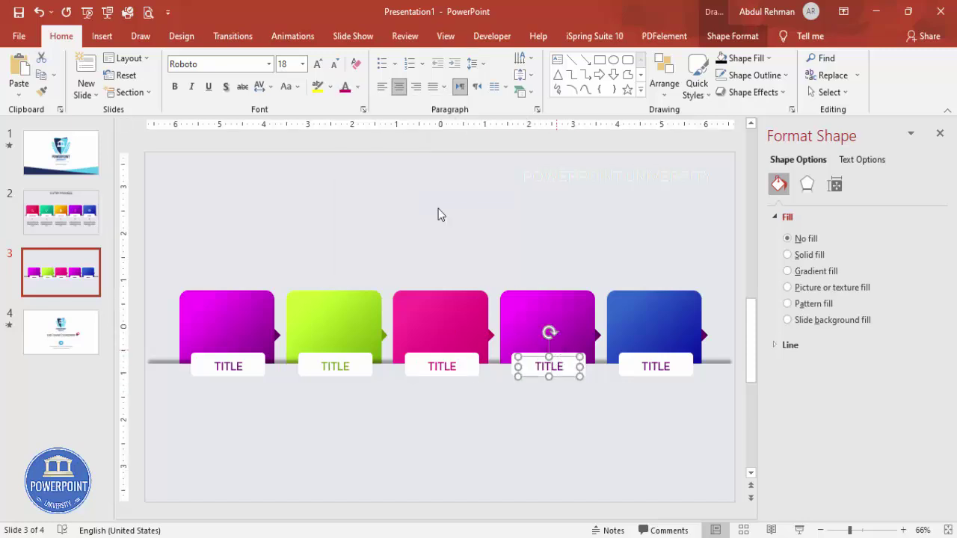
pyautogui.click(358, 88)
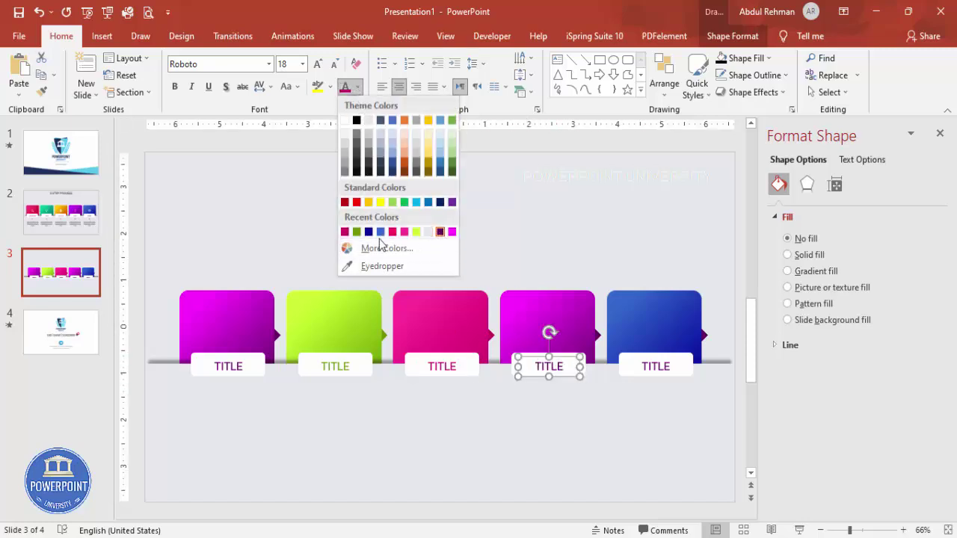
pyautogui.click(380, 267)
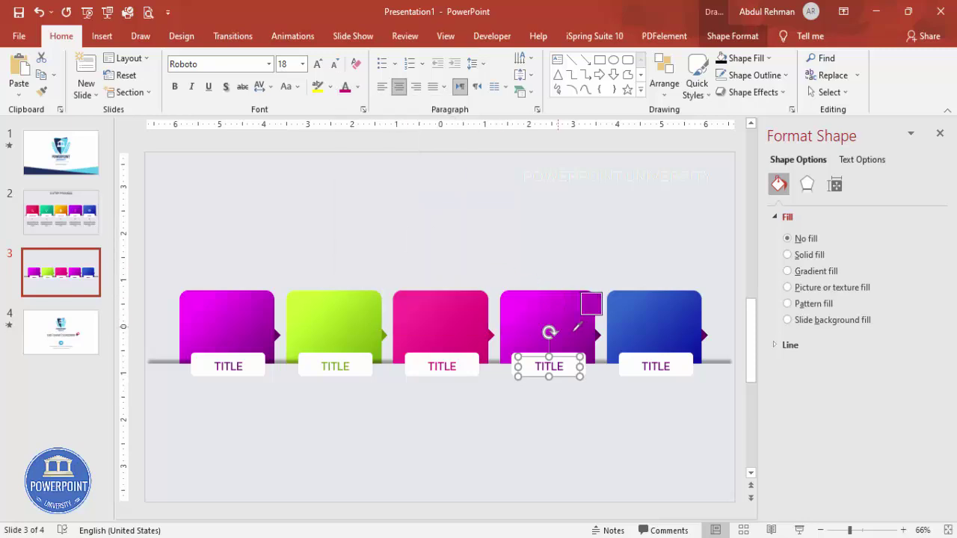
pyautogui.click(586, 329)
pyautogui.click(663, 364)
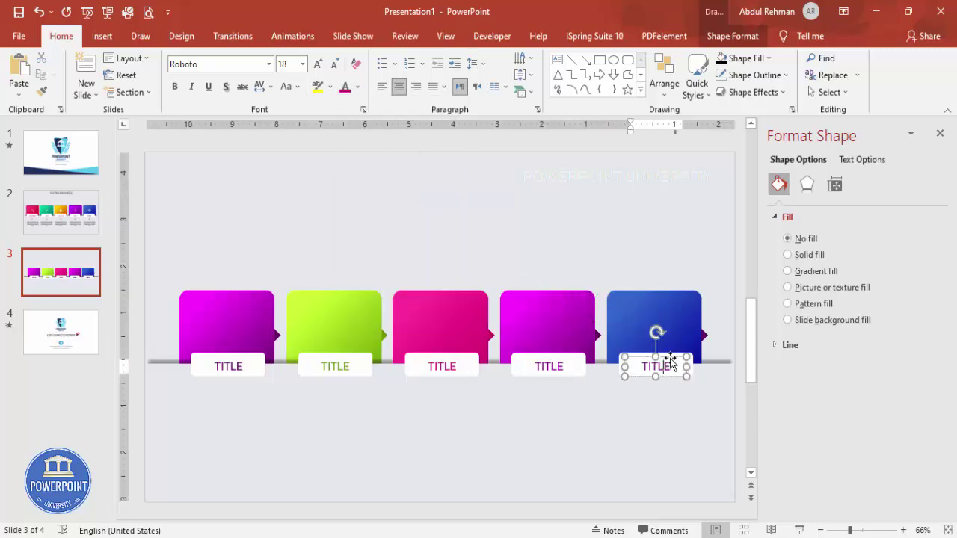
pyautogui.click(358, 88)
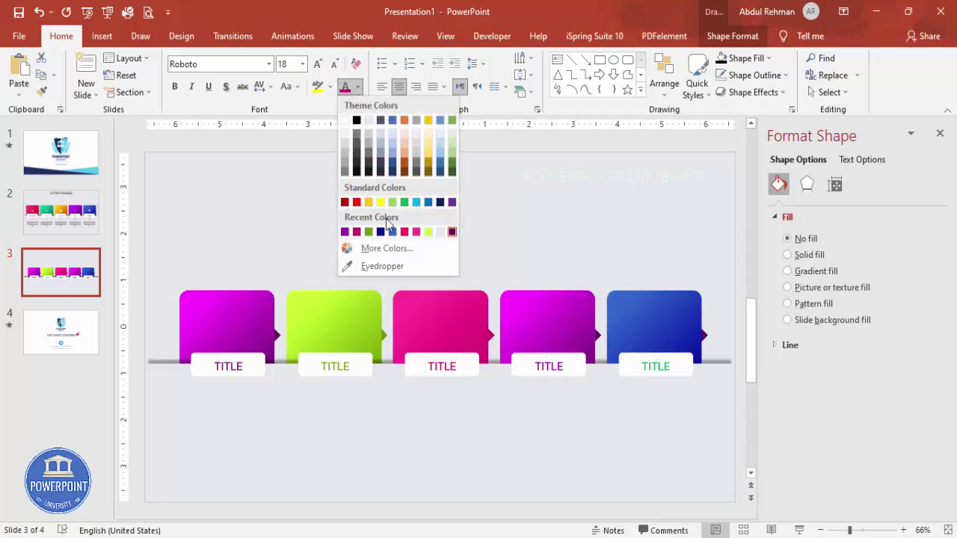
pyautogui.click(382, 234)
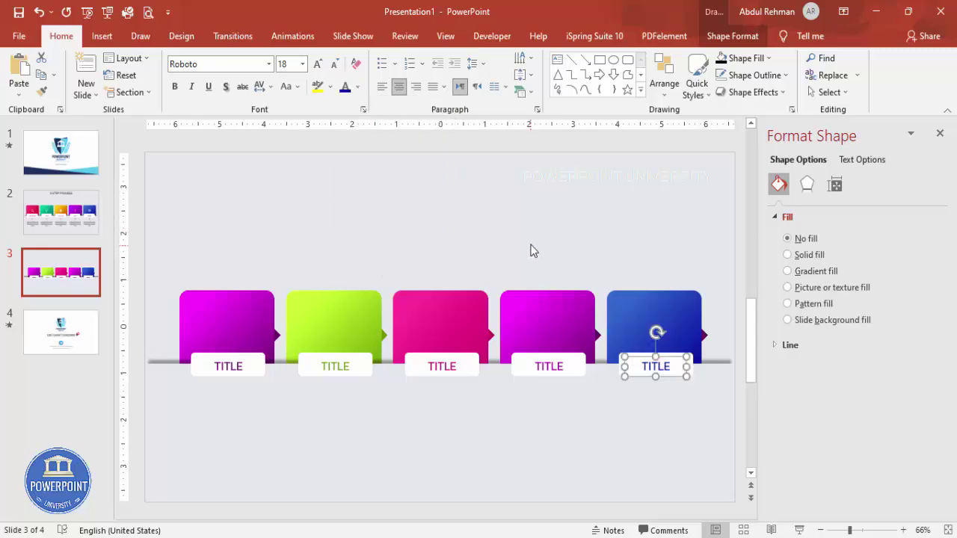
pyautogui.click(527, 235)
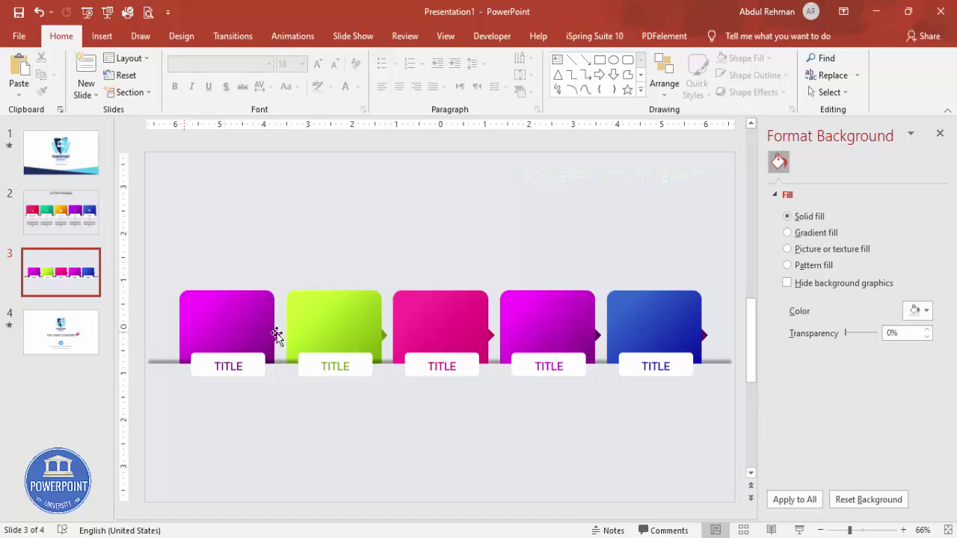
# - Insert the target, presentation chart, three-circles, lightbulb and gear icons from the icon library
pyautogui.click(102, 38)
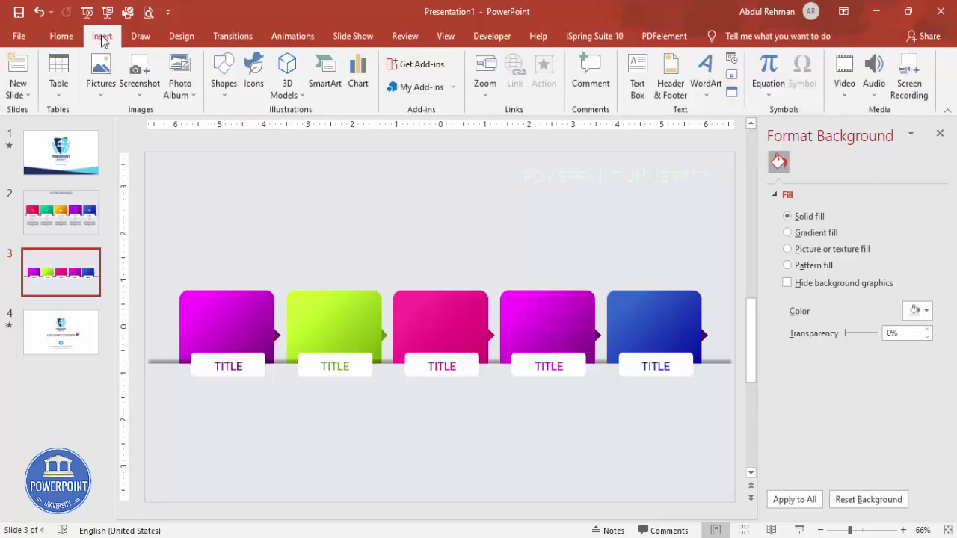
pyautogui.click(254, 74)
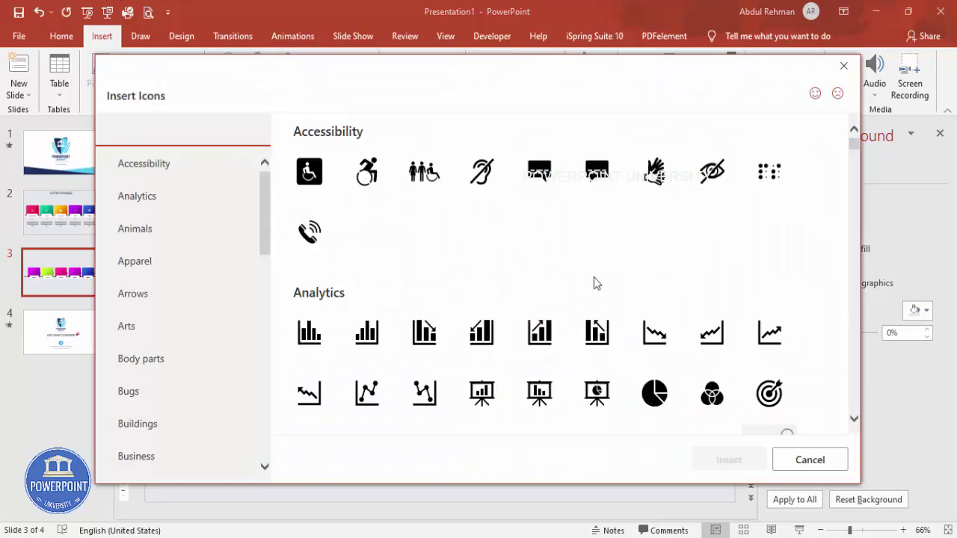
pyautogui.click(769, 393)
pyautogui.click(541, 390)
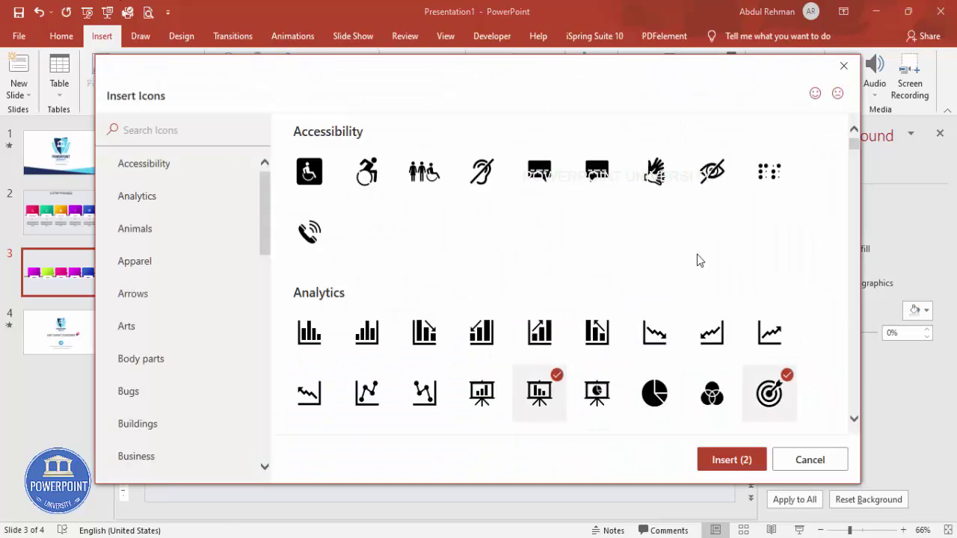
pyautogui.click(714, 399)
pyautogui.scroll(-3, 695, 389)
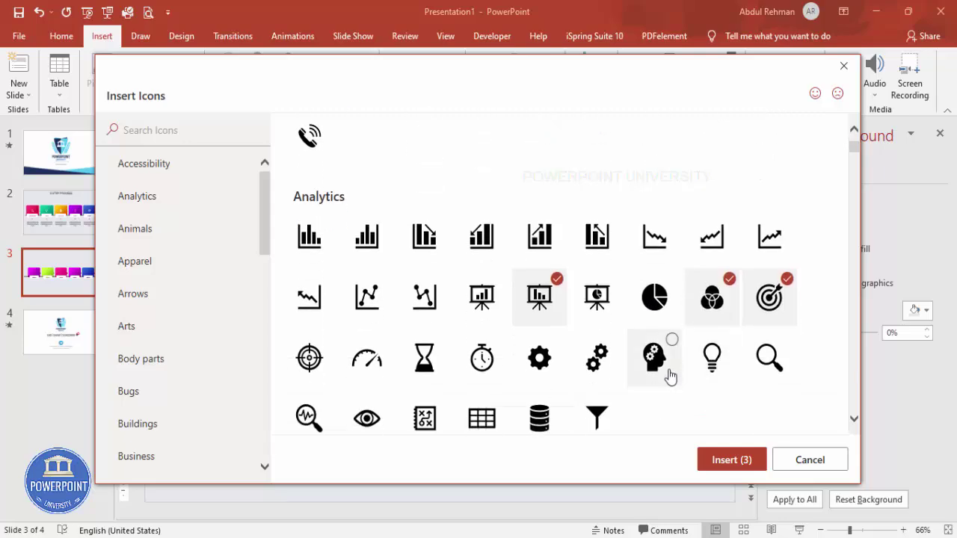
pyautogui.click(710, 364)
pyautogui.click(546, 361)
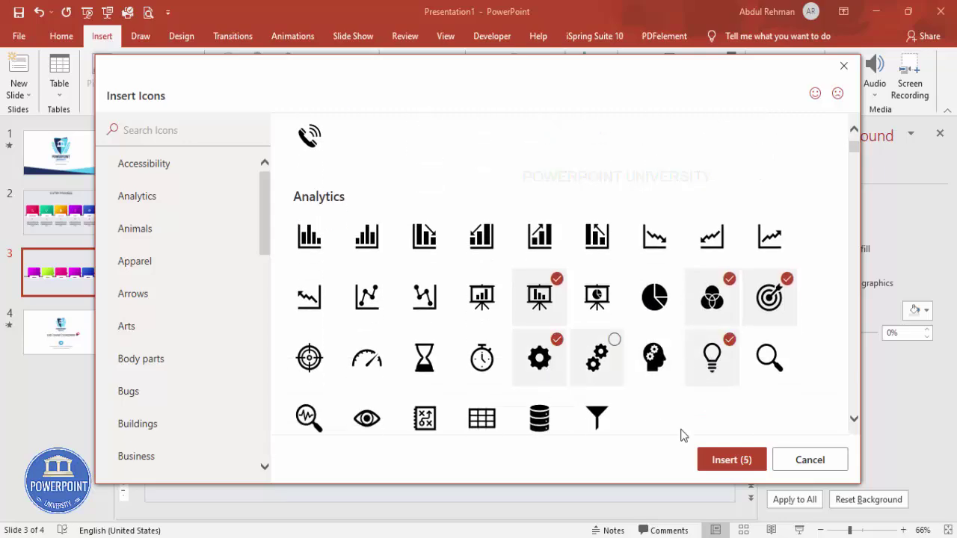
pyautogui.click(731, 460)
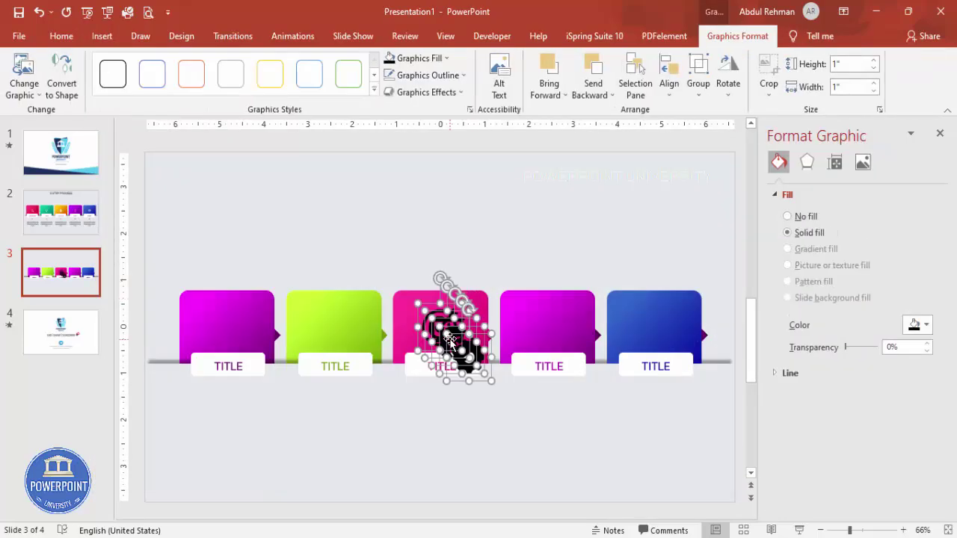
# - Move the icon stack above the blocks and fill the icons white
pyautogui.moveTo(458, 333); pyautogui.dragTo(490, 193)
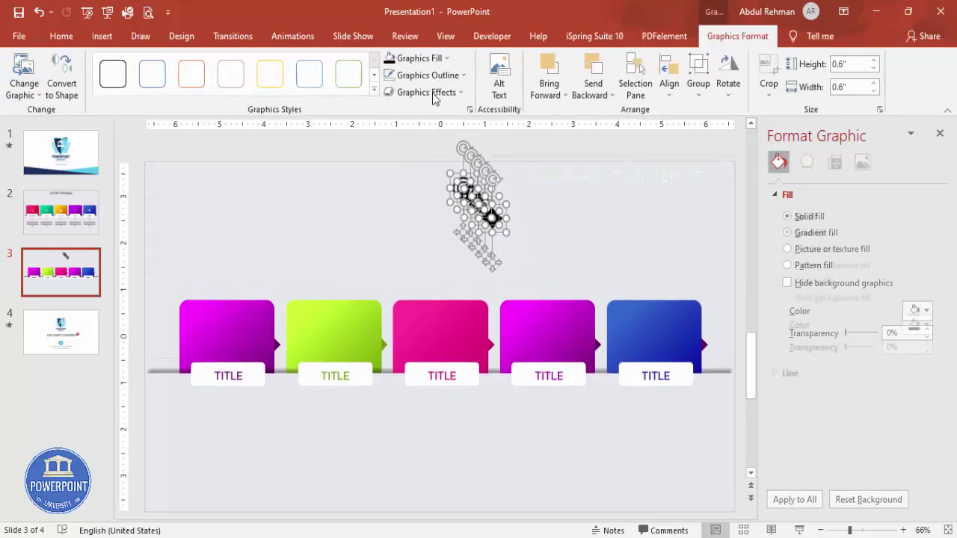
pyautogui.click(408, 58)
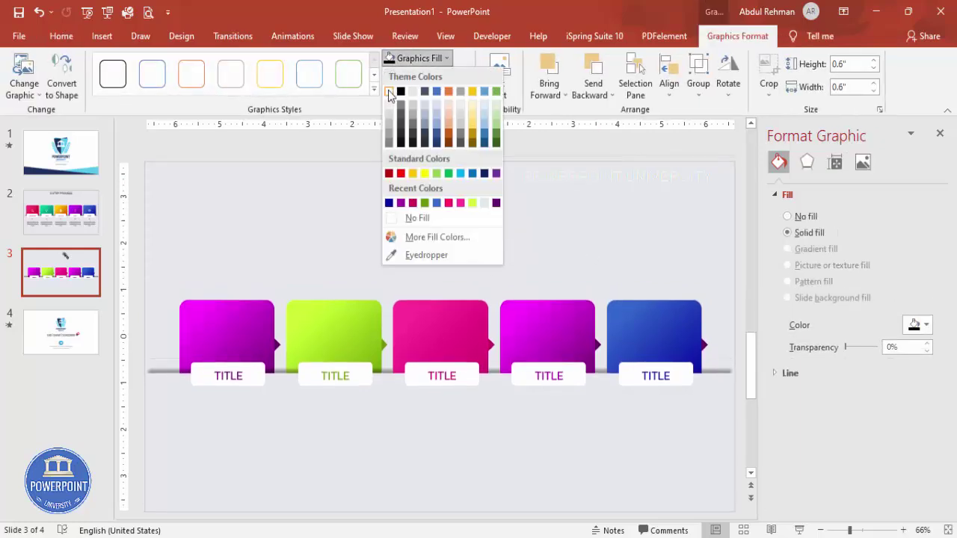
pyautogui.click(388, 92)
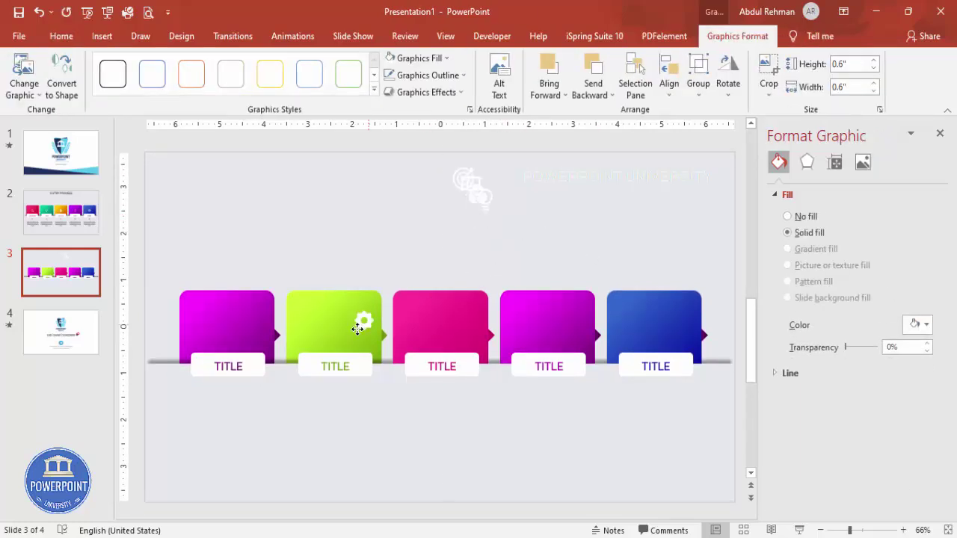
# - Place lightbulb, gear, three-circles, presentation and target icons on blocks one to five
pyautogui.moveTo(357, 329); pyautogui.dragTo(336, 329)
pyautogui.moveTo(477, 207); pyautogui.dragTo(229, 322)
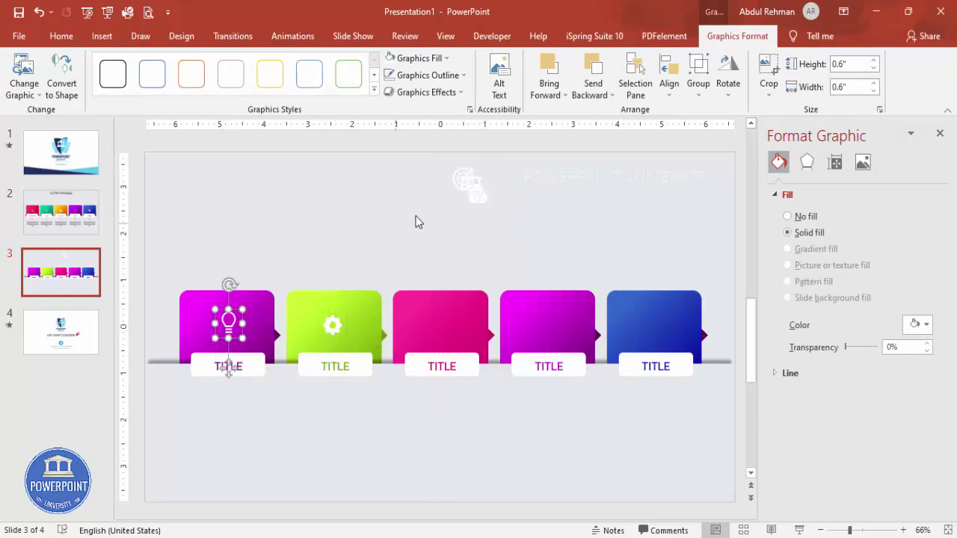
pyautogui.moveTo(471, 207); pyautogui.dragTo(444, 328)
pyautogui.moveTo(469, 191); pyautogui.dragTo(557, 337)
pyautogui.moveTo(475, 188); pyautogui.dragTo(660, 322)
pyautogui.click(602, 221)
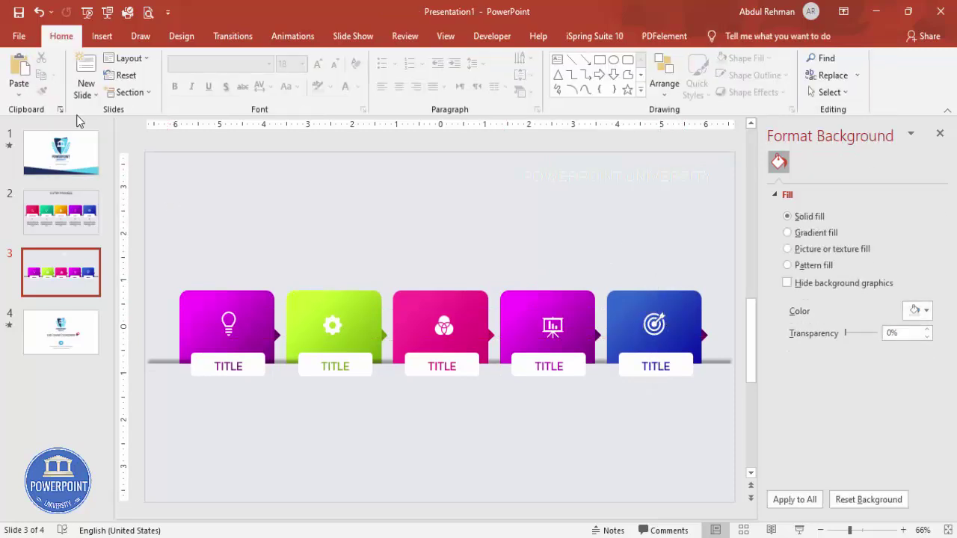
pyautogui.click(101, 36)
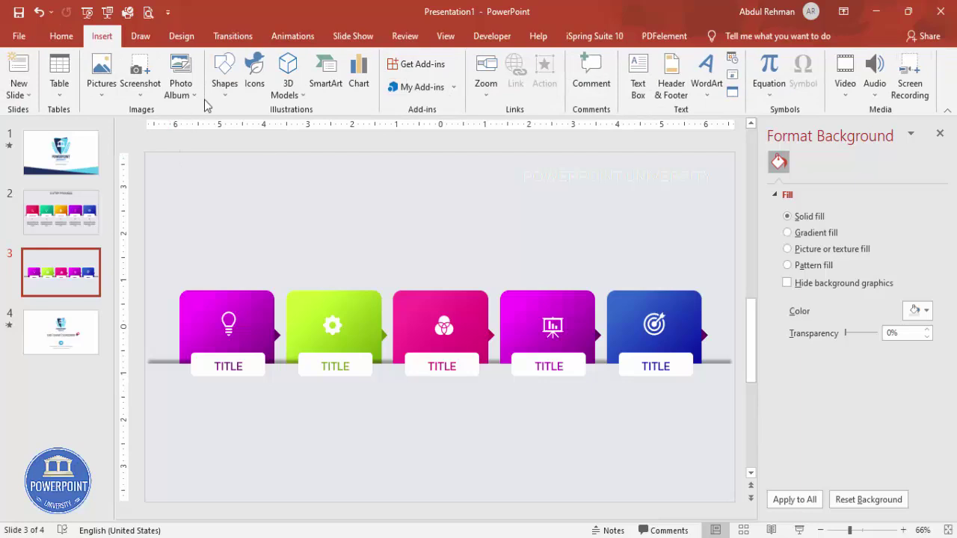
# - Add a centred, bold Roboto '01' text box under the first TITLE tab
pyautogui.click(637, 77)
pyautogui.moveTo(198, 390); pyautogui.dragTo(271, 406)
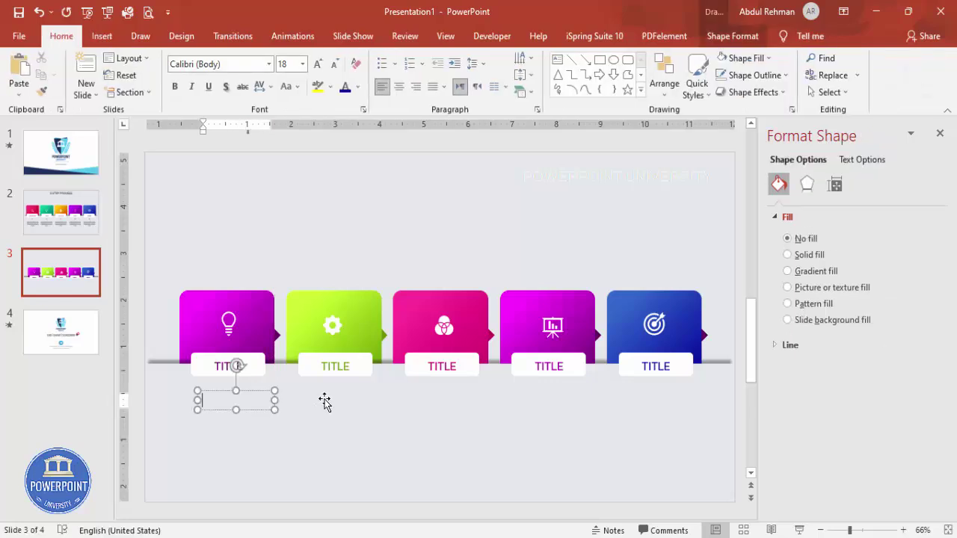
pyautogui.write('01')
pyautogui.click(261, 398)
pyautogui.click(398, 87)
pyautogui.click(247, 66)
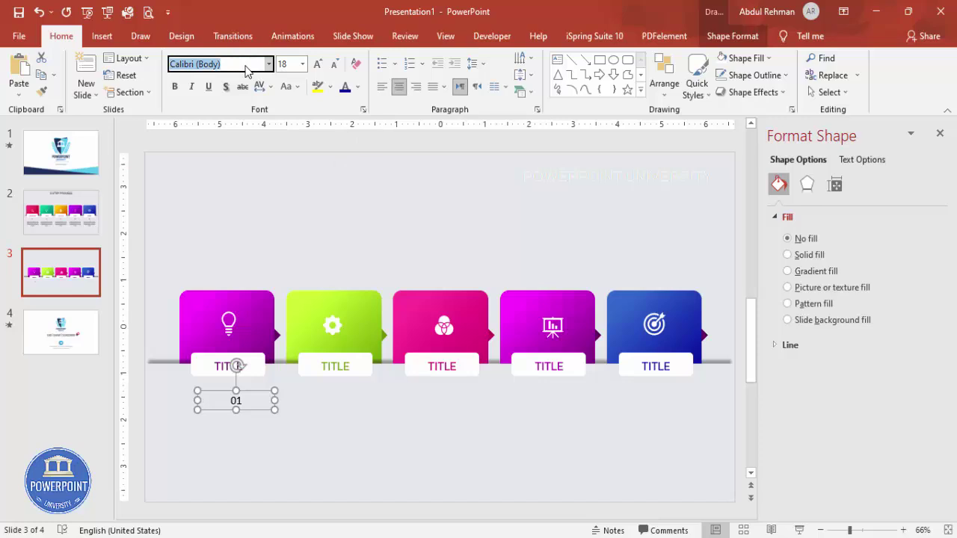
pyautogui.write('Roboto')
pyautogui.press('Return')
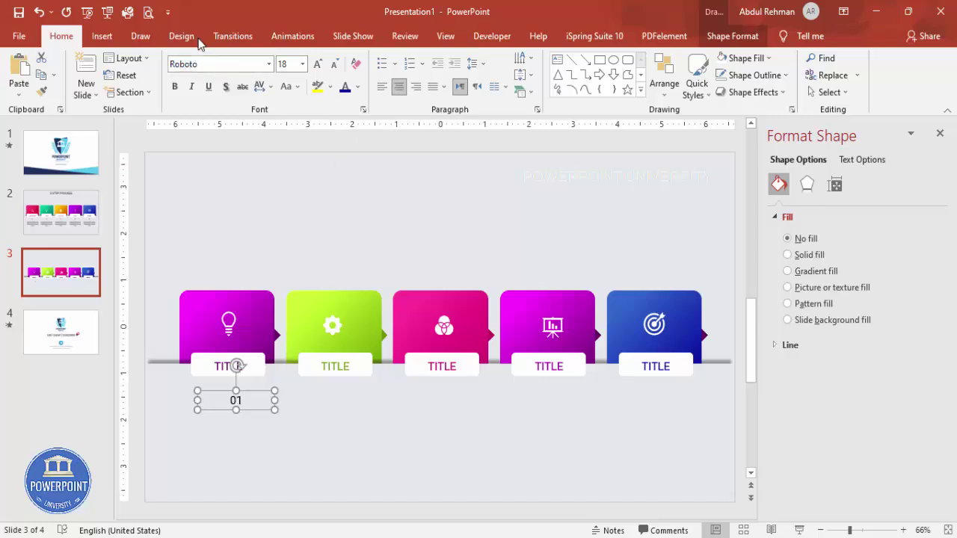
pyautogui.click(175, 87)
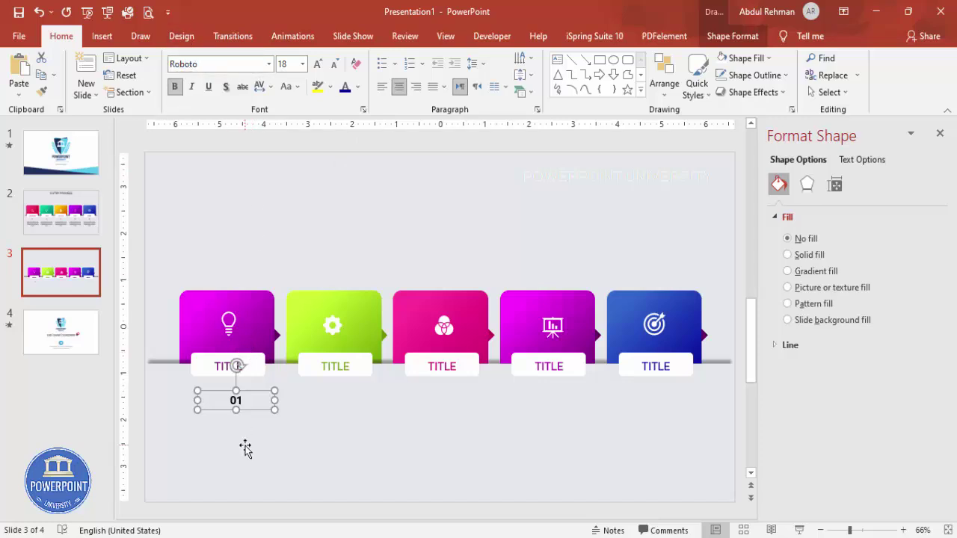
pyautogui.moveTo(248, 393); pyautogui.dragTo(677, 386)
# - Renumber the copies under tabs two to five as 02, 03, 04 and 05
pyautogui.click(335, 399)
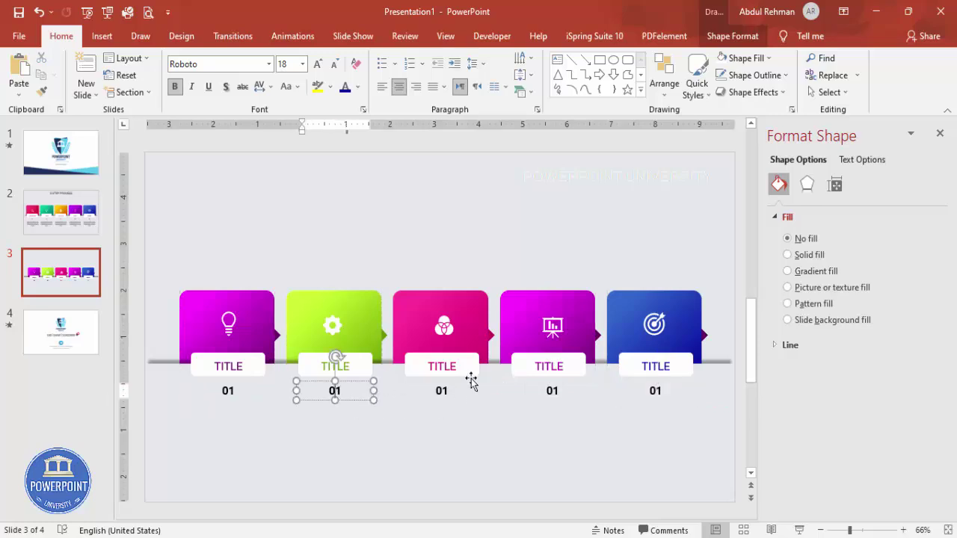
pyautogui.write('2')
pyautogui.click(445, 390)
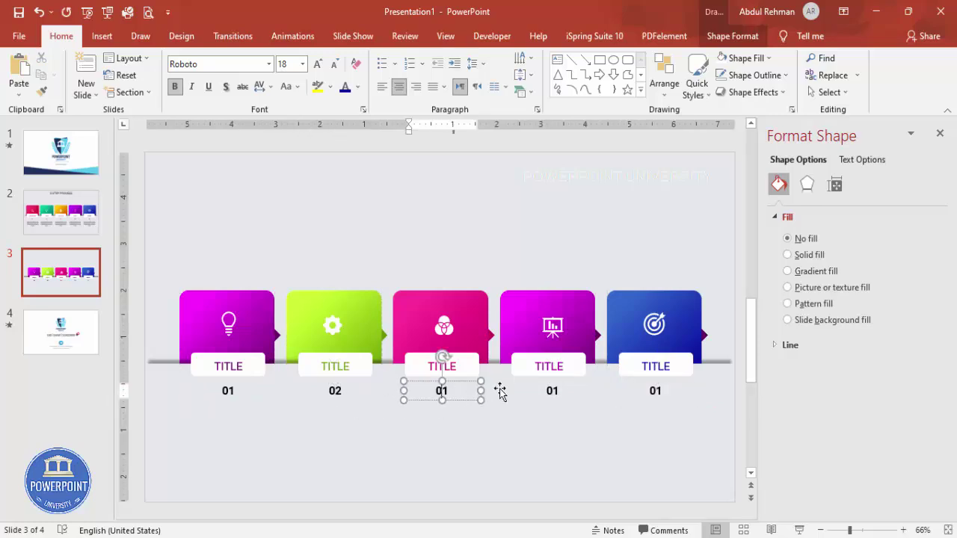
pyautogui.click(558, 389)
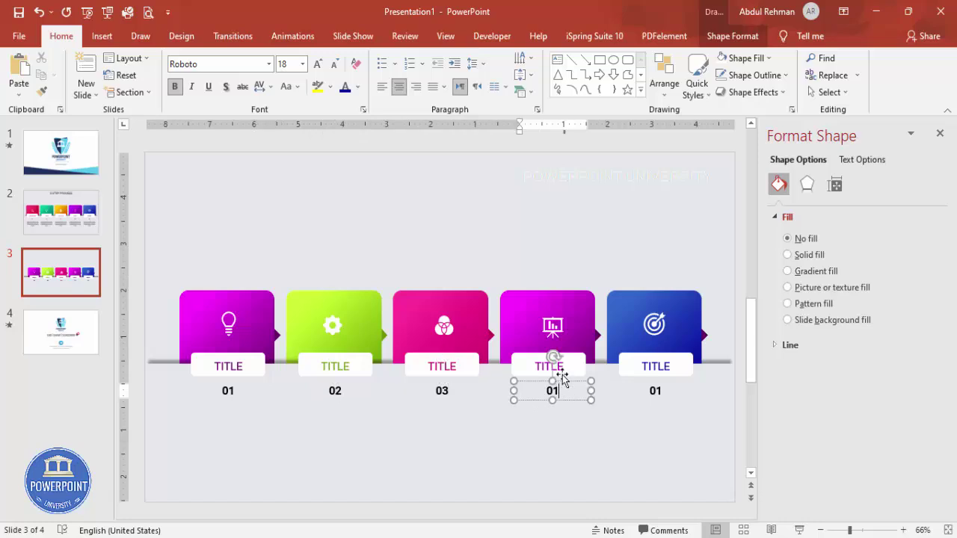
pyautogui.write('4')
pyautogui.click(656, 390)
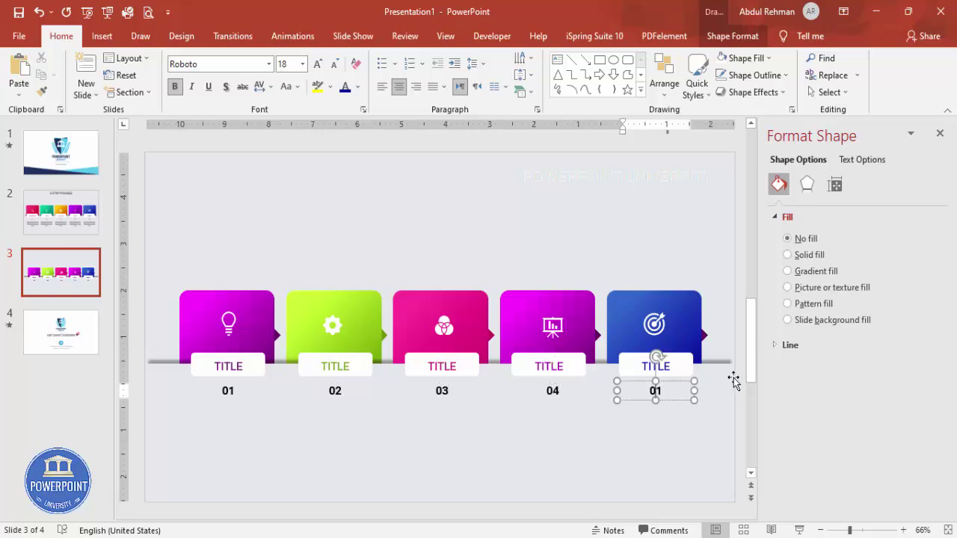
pyautogui.click(242, 274)
pyautogui.click(103, 35)
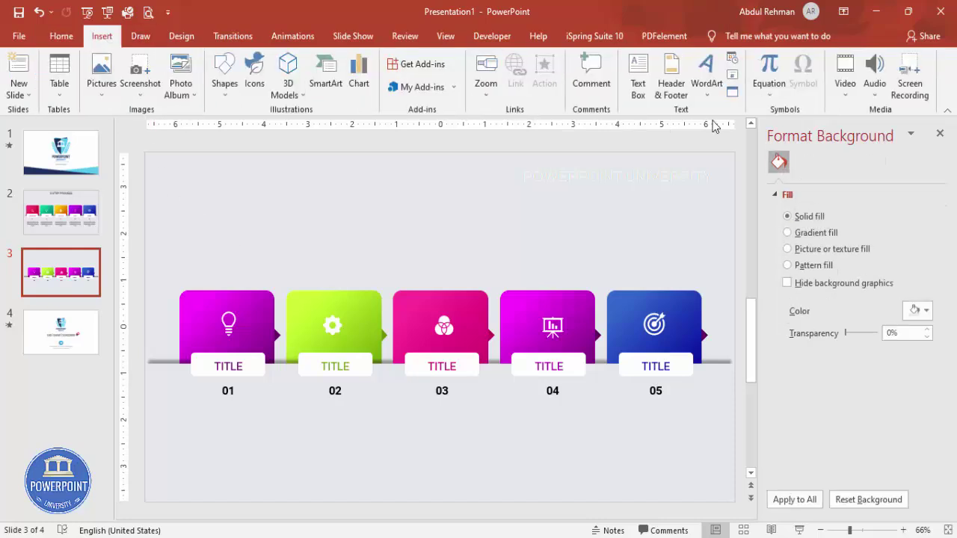
# - Add a text box under 01 with =lorem() placeholder text, trimmed to a short passage
pyautogui.click(637, 75)
pyautogui.moveTo(157, 406); pyautogui.dragTo(313, 498)
pyautogui.write('=lorem()')
pyautogui.press('Return')
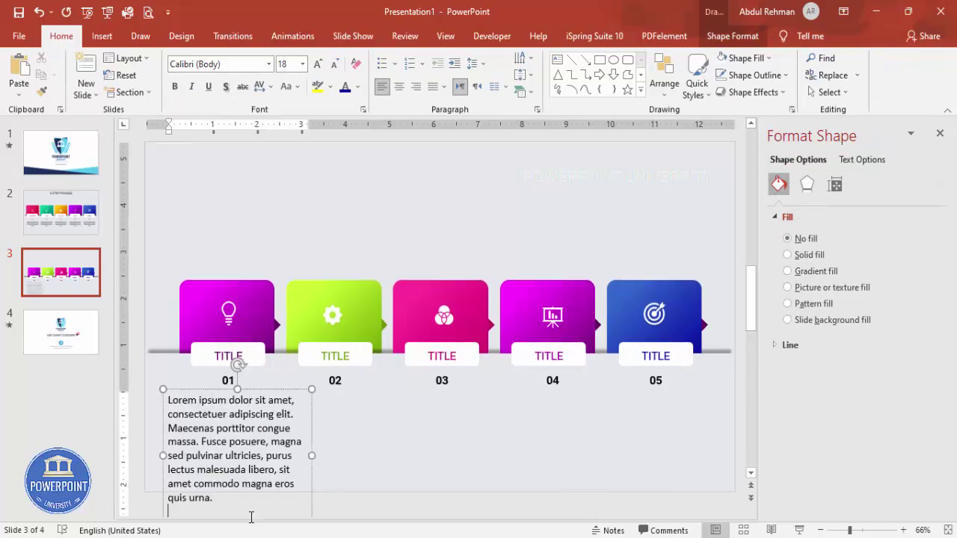
pyautogui.moveTo(202, 442); pyautogui.dragTo(292, 534)
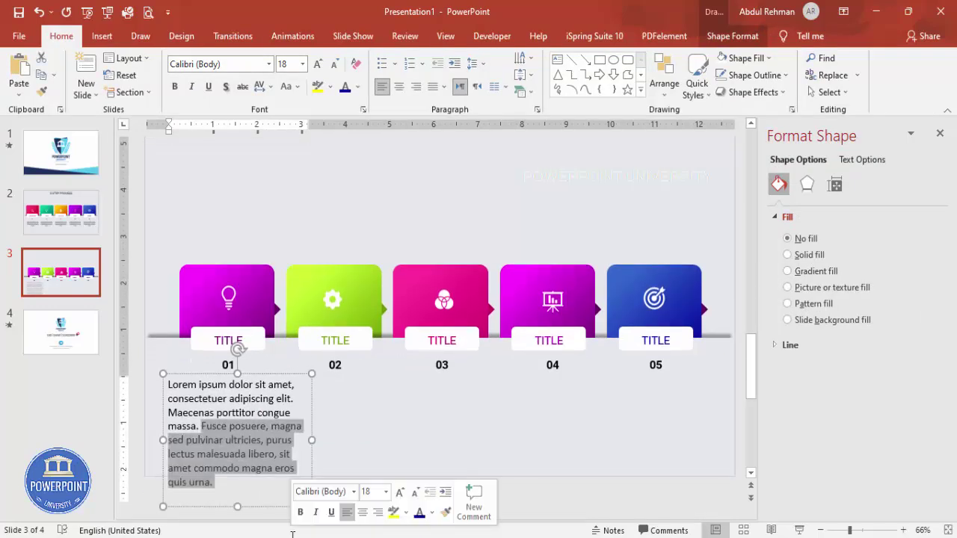
pyautogui.press('Delete')
# - Make the description grey, 12 pt and centred, then align copies under each number
pyautogui.click(256, 403)
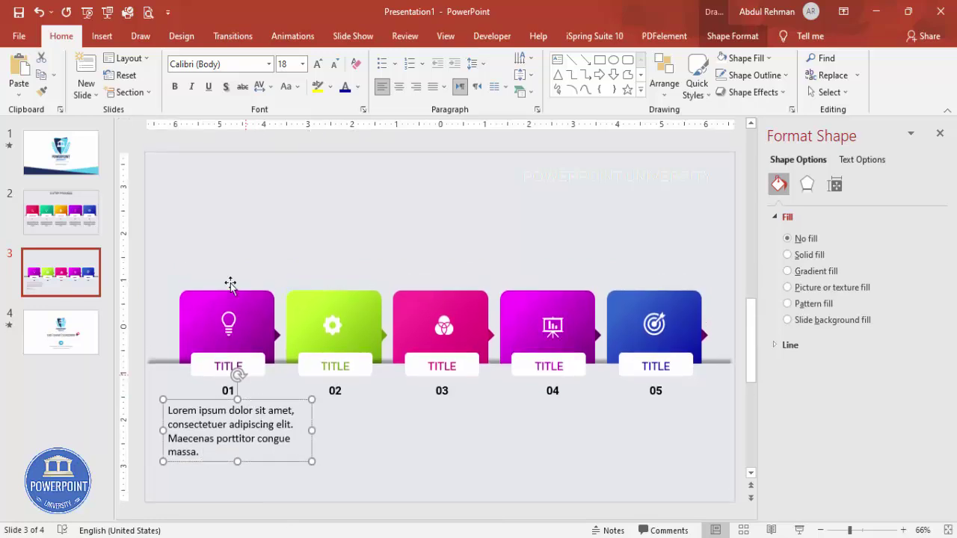
pyautogui.click(358, 87)
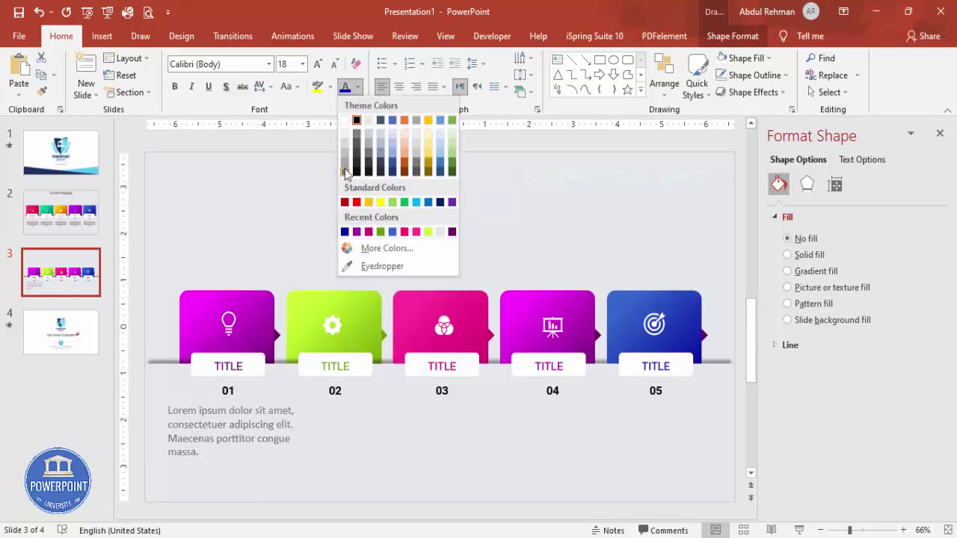
pyautogui.click(344, 172)
pyautogui.click(333, 68)
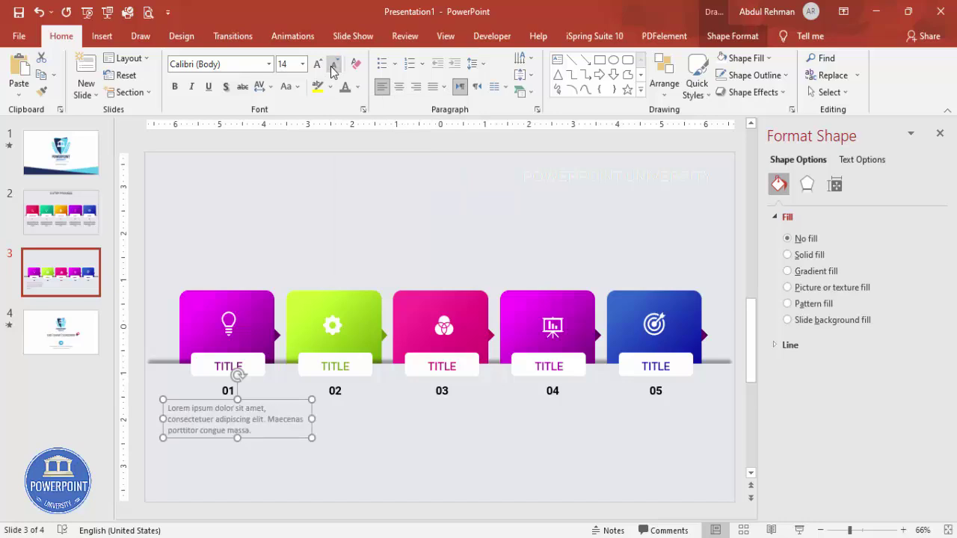
pyautogui.moveTo(312, 420); pyautogui.dragTo(262, 401)
pyautogui.click(399, 86)
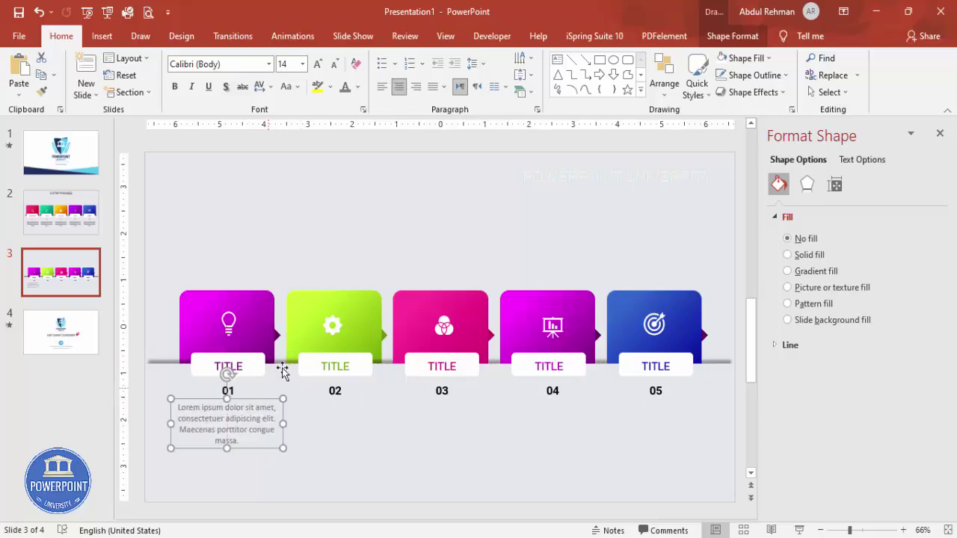
pyautogui.click(335, 65)
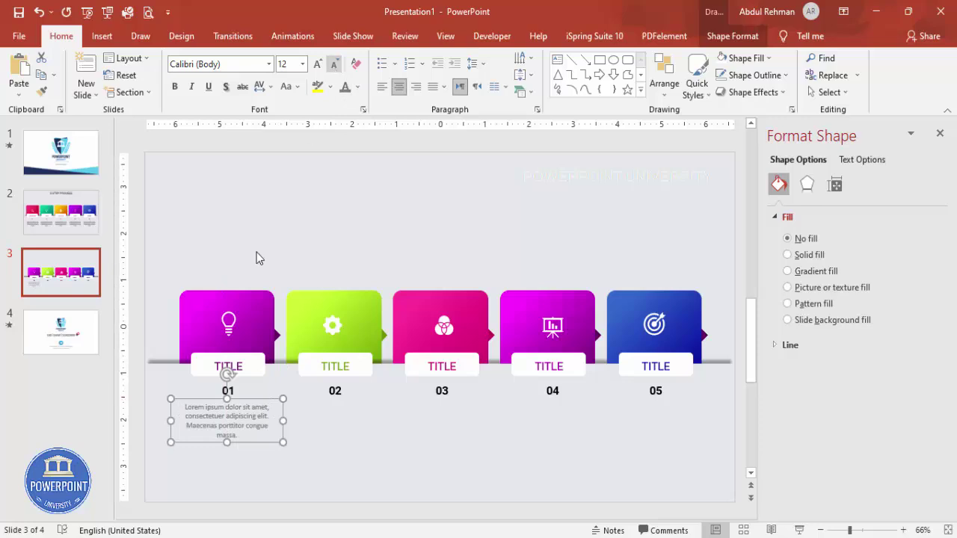
pyautogui.moveTo(252, 402); pyautogui.dragTo(678, 396)
pyautogui.click(598, 239)
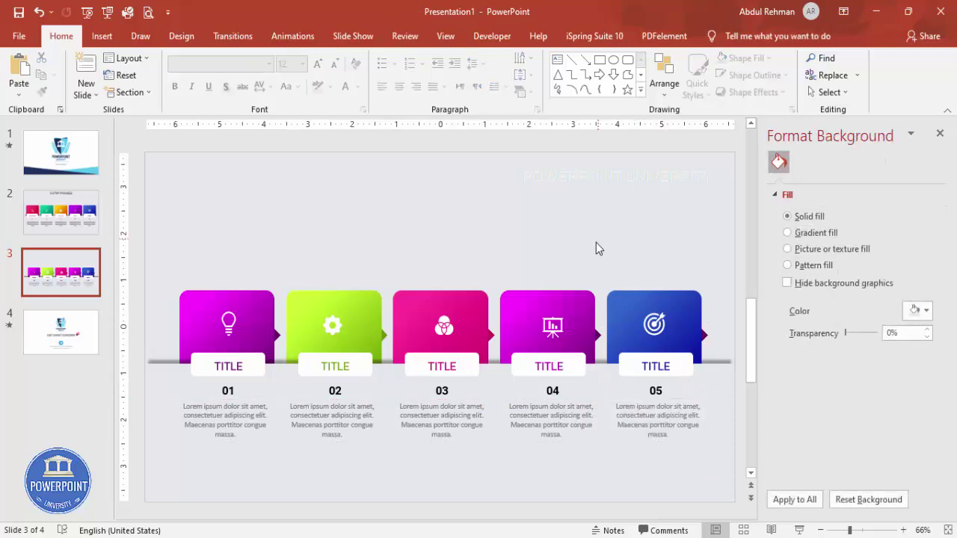